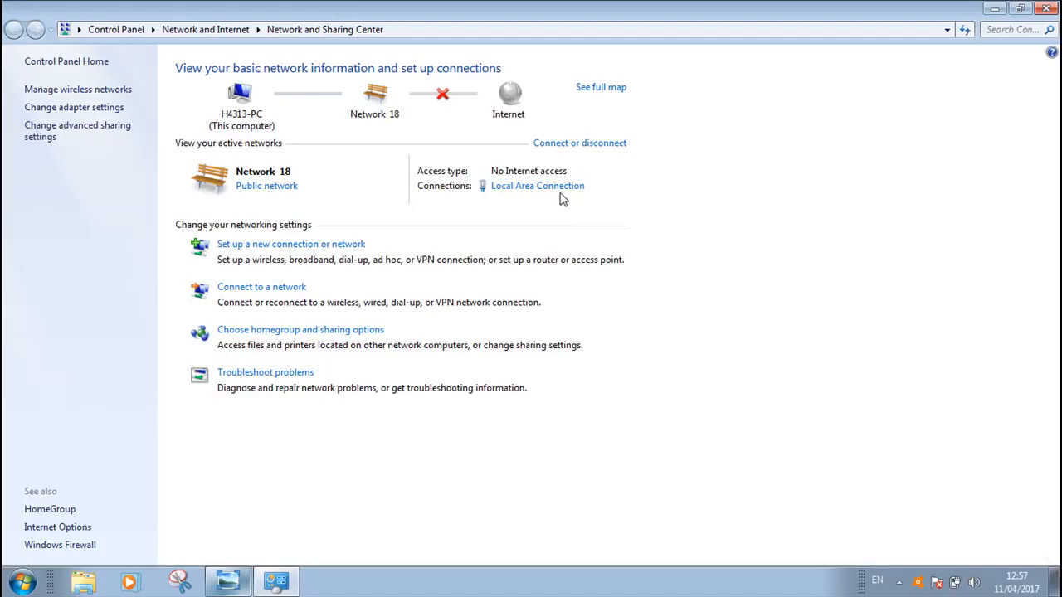
Examine the Local Area Connection's network details, especially the IPv4 DHCP server entry, and close the Network and Sharing Center
{"action": "left_click", "coordinate": [549, 186]}
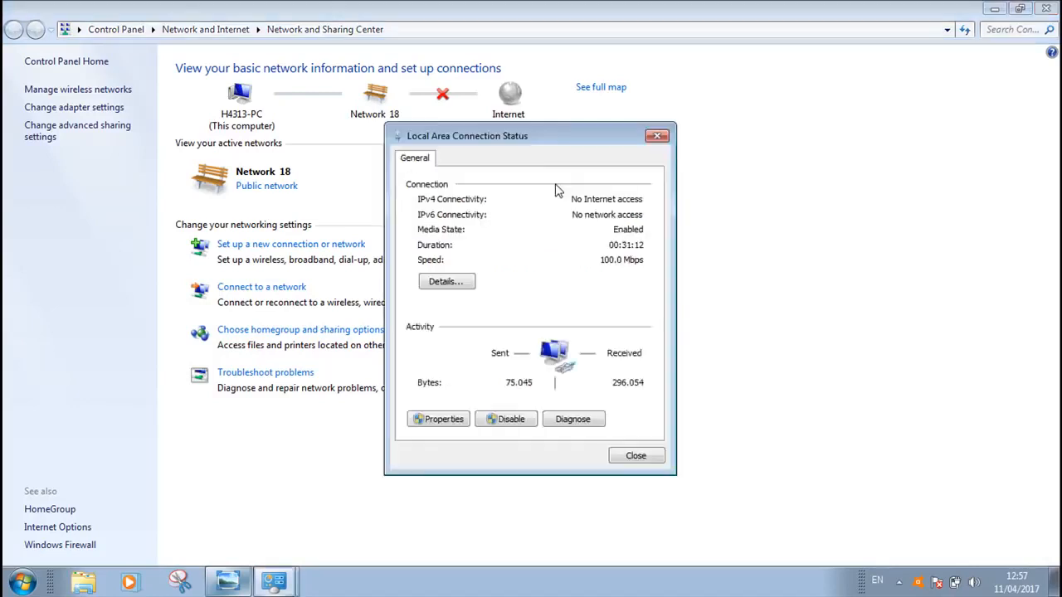
{"action": "left_click", "coordinate": [463, 284]}
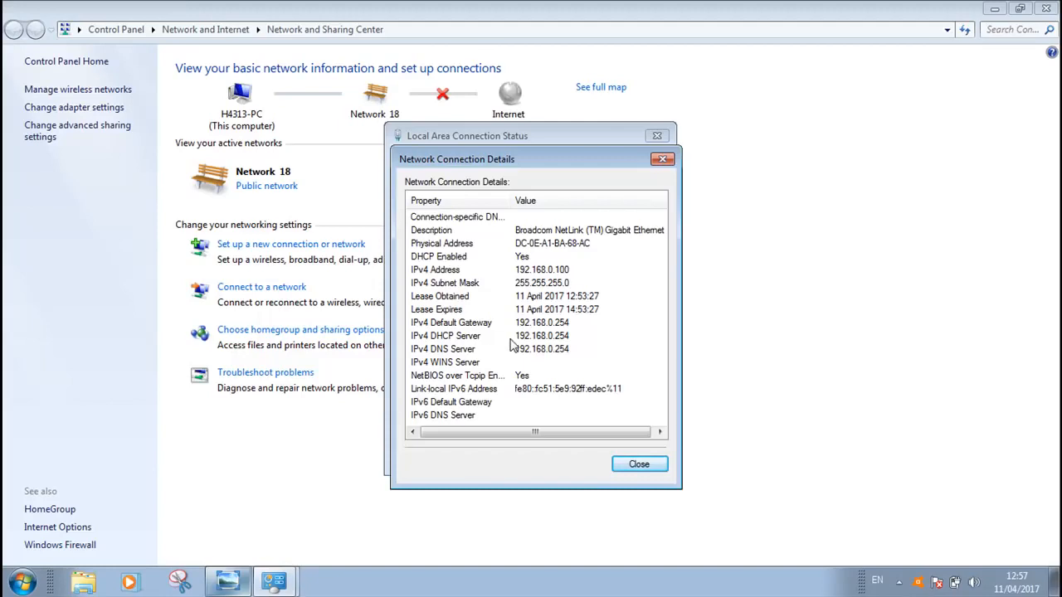
{"action": "left_click", "coordinate": [571, 337]}
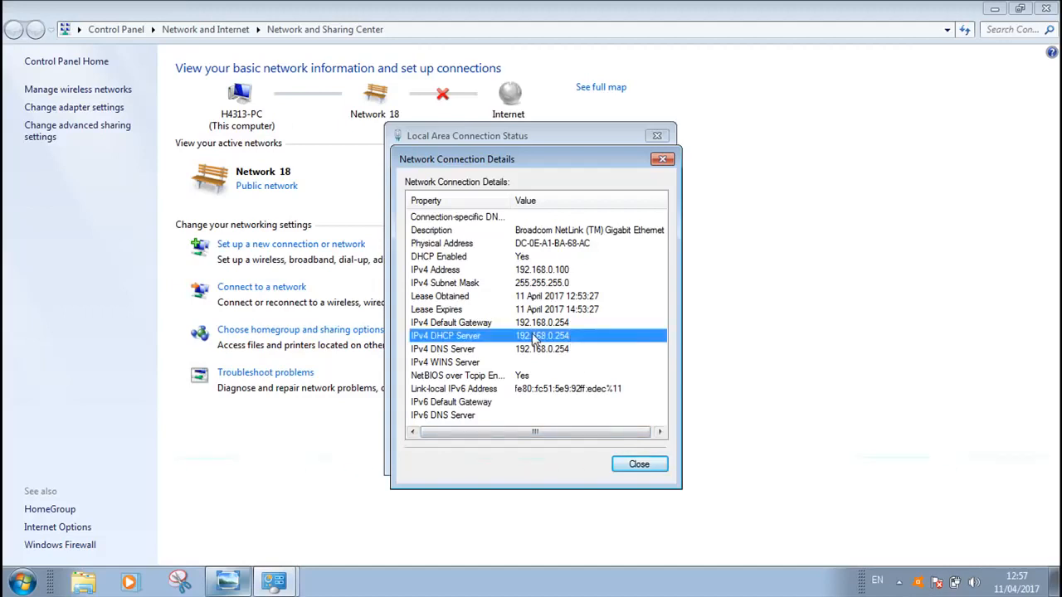
{"action": "left_click", "coordinate": [640, 465]}
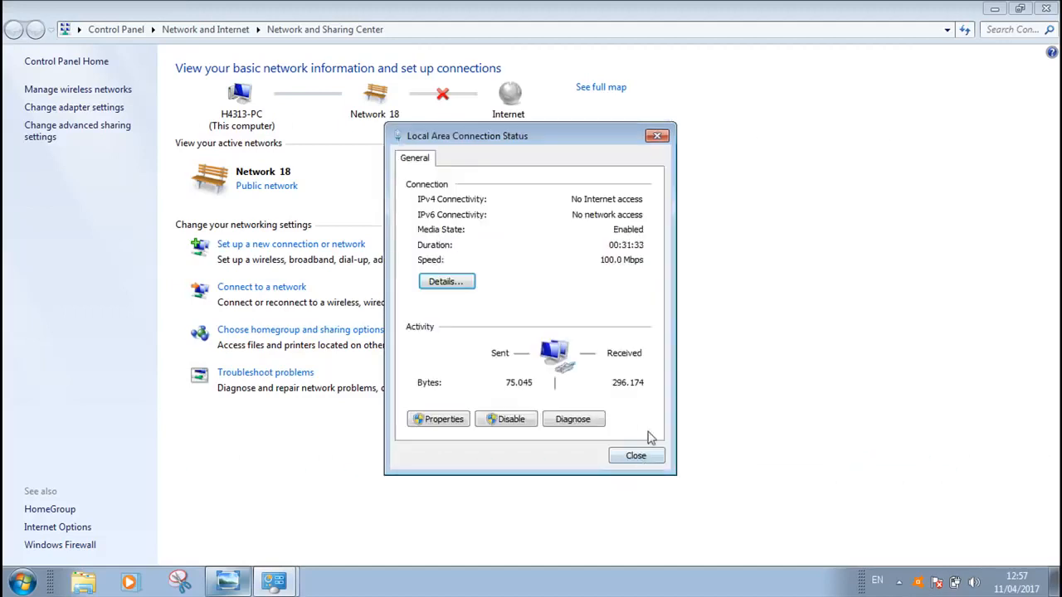
{"action": "left_click", "coordinate": [636, 456]}
{"action": "left_click", "coordinate": [1049, 9]}
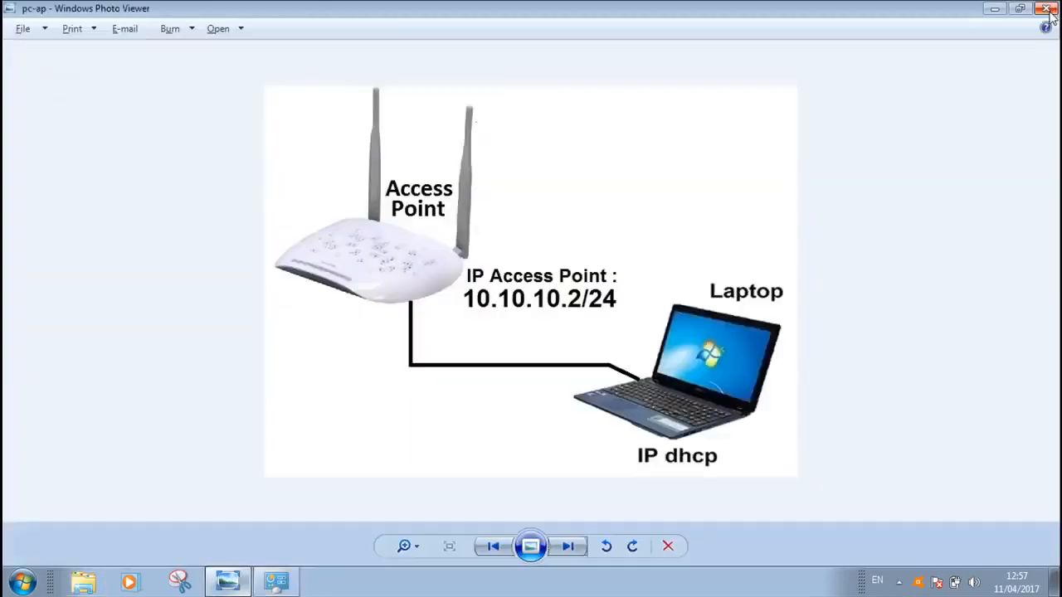
Switch to Google Chrome and load the access point's configuration page at 192.168.0.254
{"action": "left_click", "coordinate": [231, 584]}
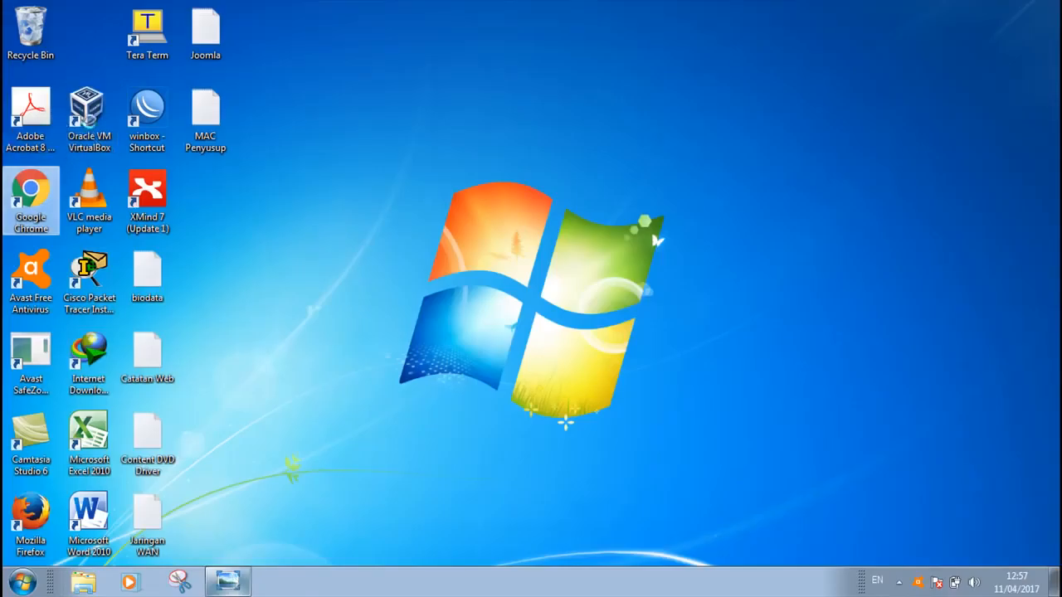
{"action": "key", "text": "shift+F10"}
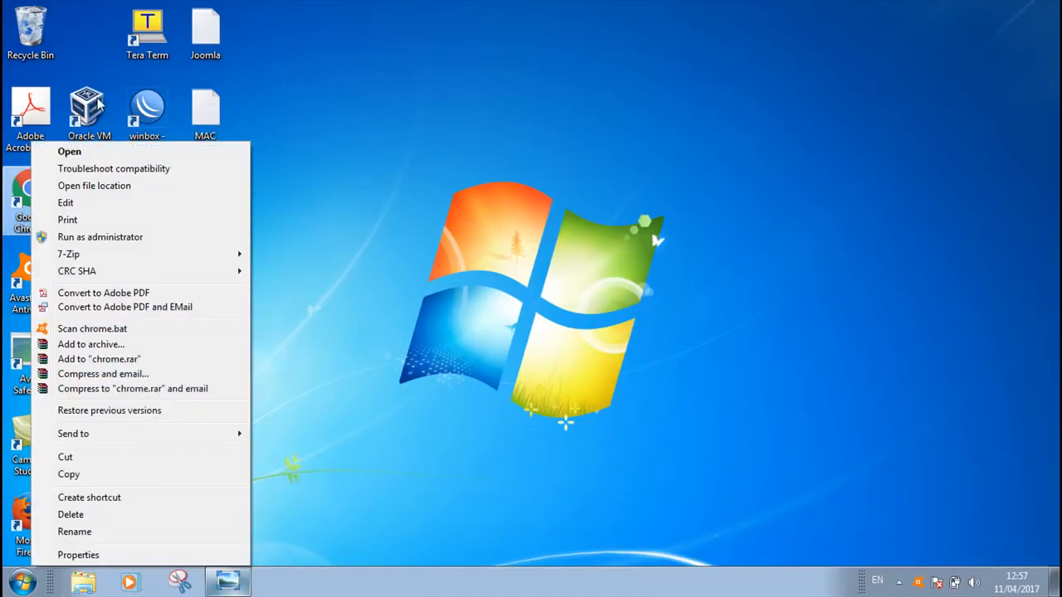
{"action": "key", "text": "Escape"}
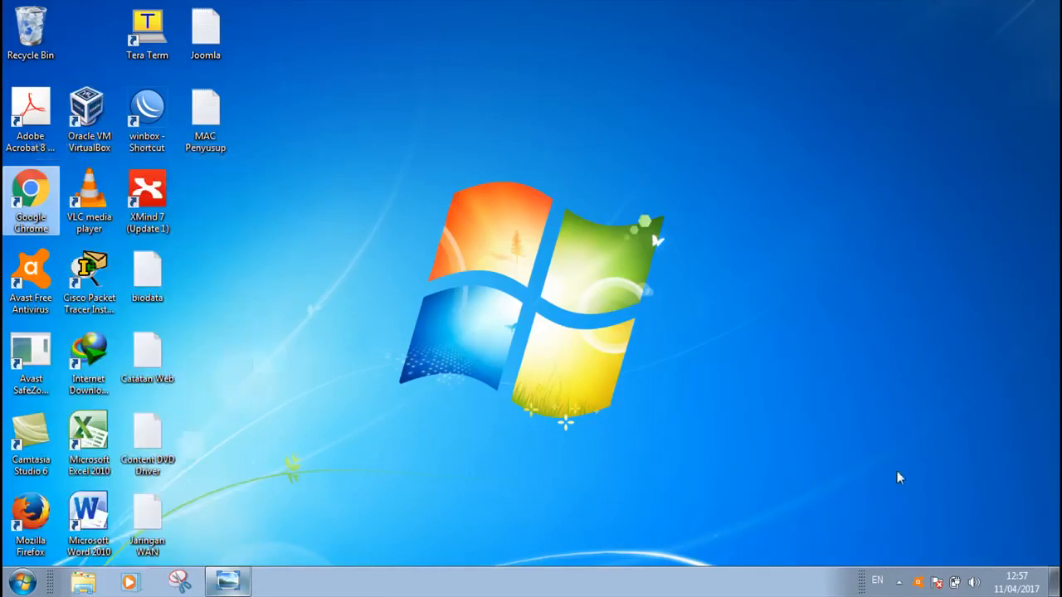
{"action": "left_click", "coordinate": [898, 583]}
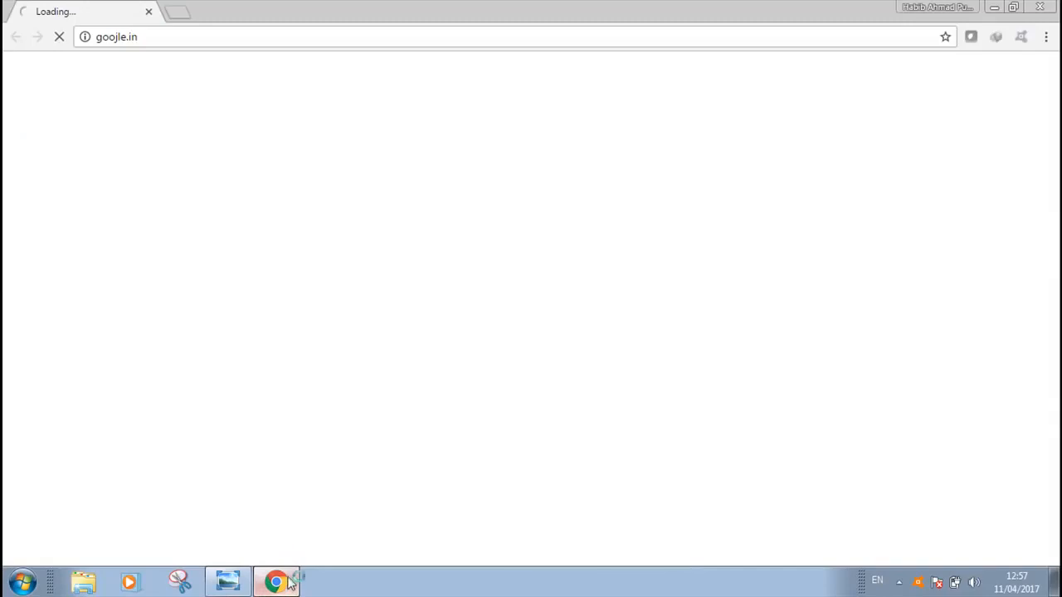
{"action": "left_click", "coordinate": [287, 581]}
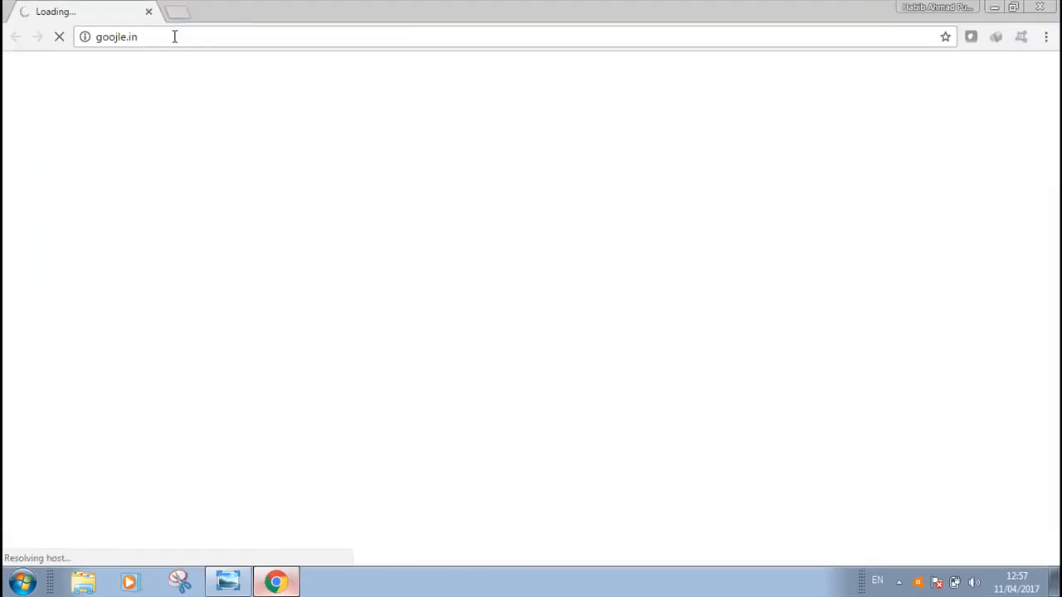
{"action": "left_click", "coordinate": [174, 36]}
{"action": "type", "text": "19"}
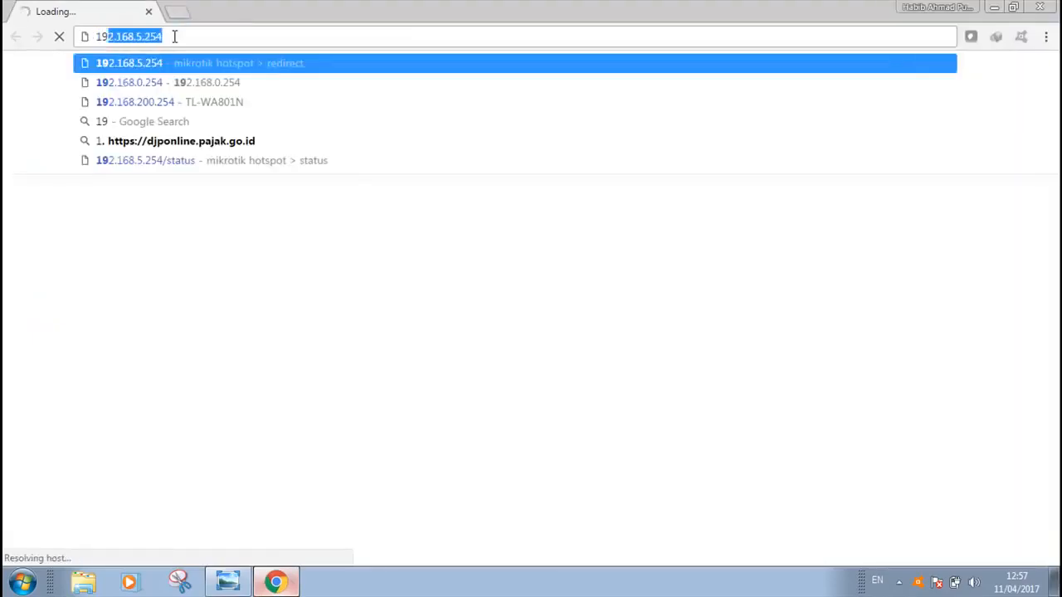
{"action": "type", "text": "2.16"}
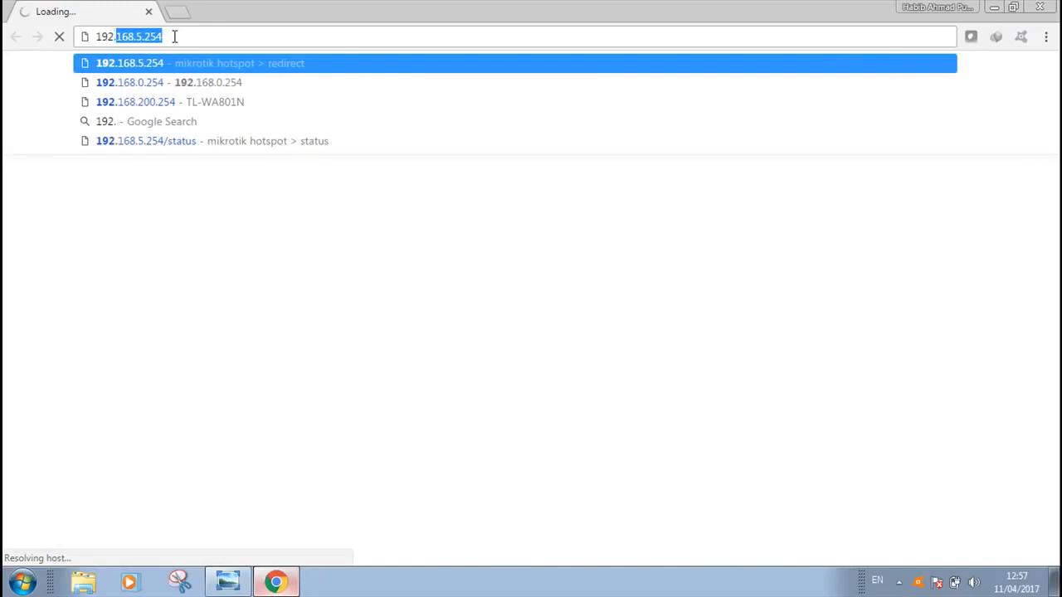
{"action": "type", "text": "8."}
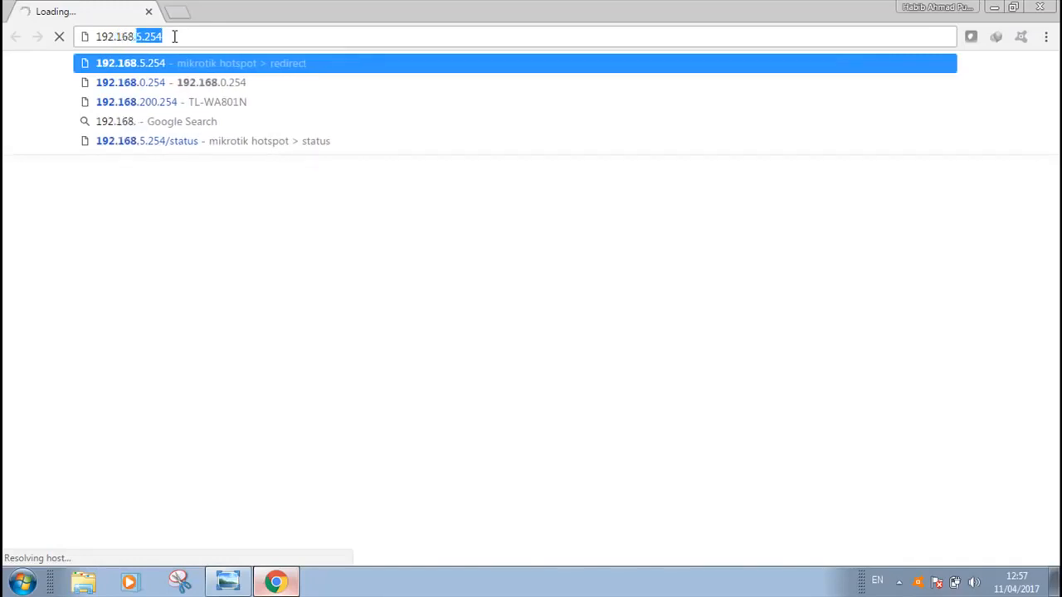
{"action": "type", "text": "0.254"}
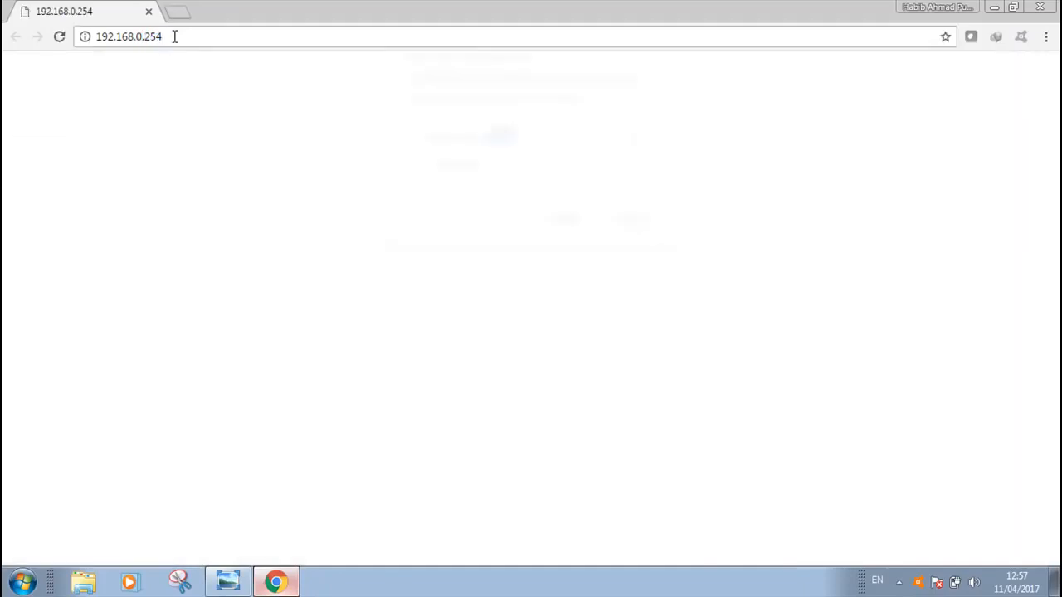
Log in to the access point with the administrator user name and password, and exit the Quick Setup wizard
{"action": "left_click_drag", "start_coordinate": [535, 152], "coordinate": [439, 175]}
{"action": "type", "text": "a"}
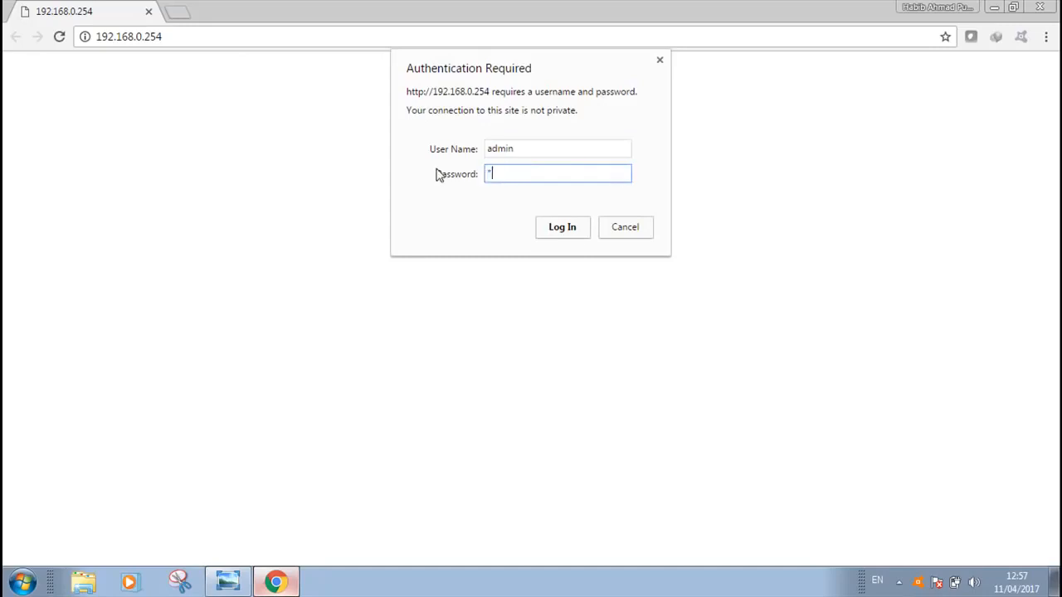
{"action": "type", "text": "dmin"}
{"action": "left_click", "coordinate": [562, 227]}
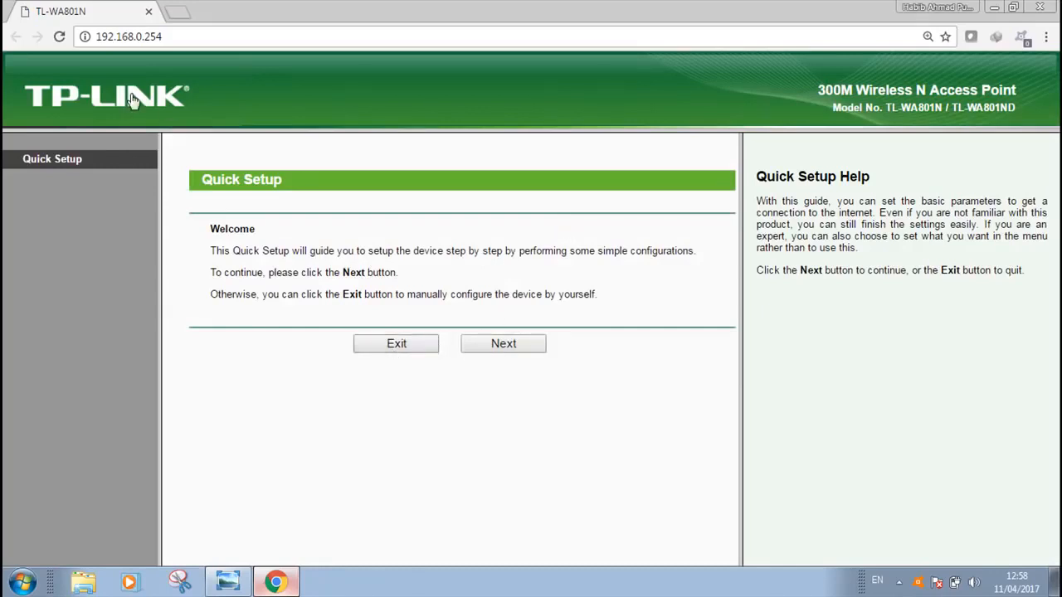
{"action": "left_click", "coordinate": [397, 343]}
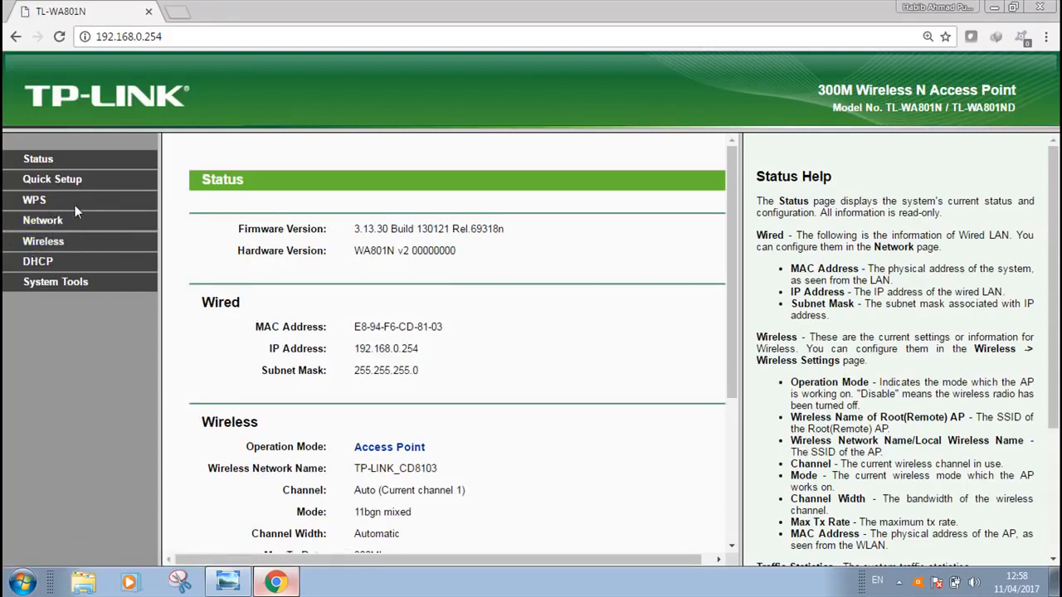
Disable WPS (Wi-Fi Protected Setup) on the access point
{"action": "left_click", "coordinate": [33, 201]}
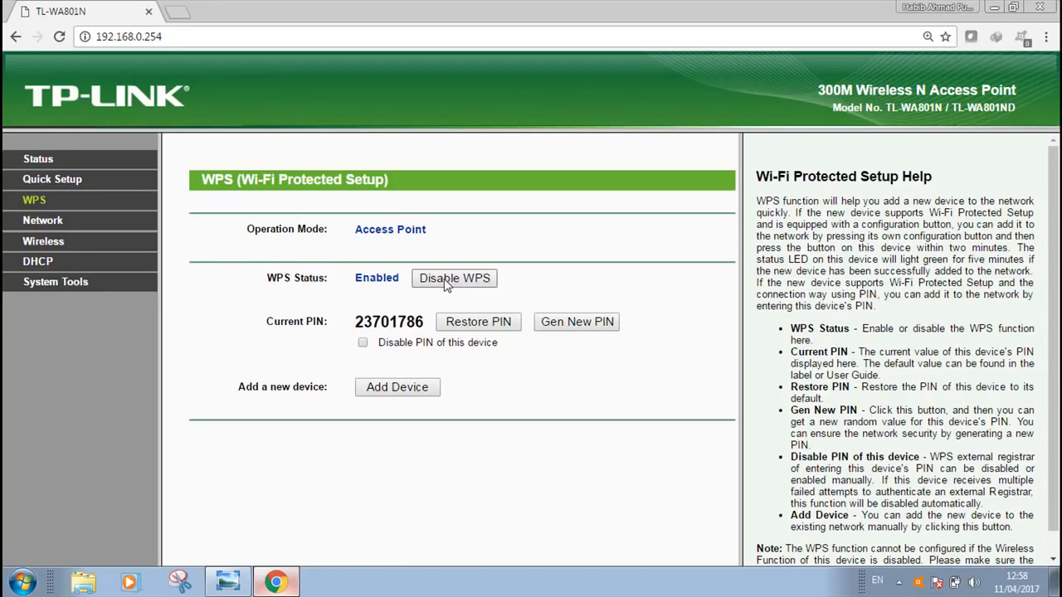
{"action": "left_click", "coordinate": [455, 282]}
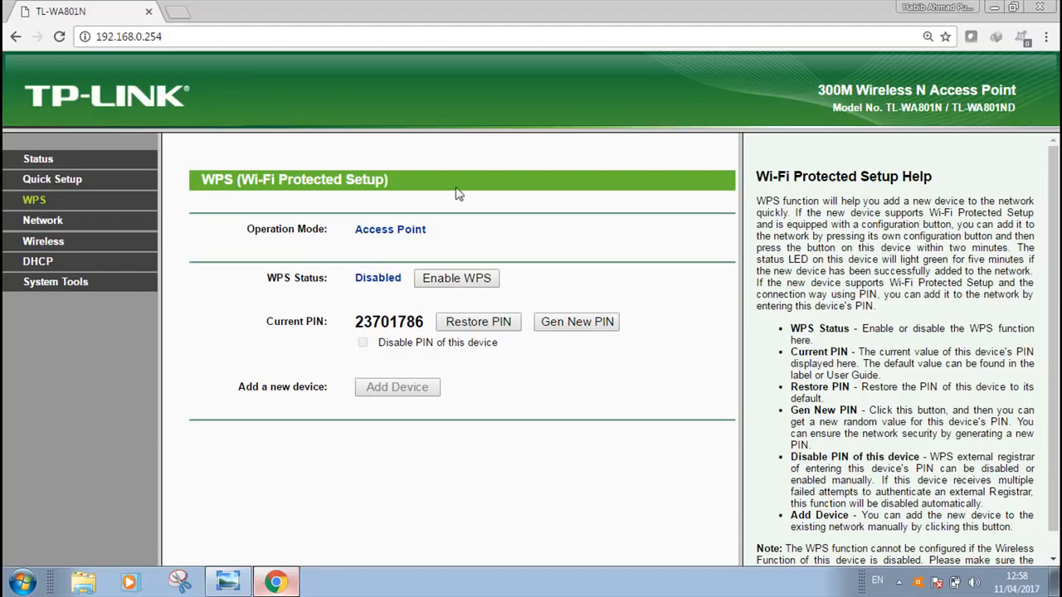
{"action": "left_click_drag", "start_coordinate": [355, 325], "coordinate": [426, 321]}
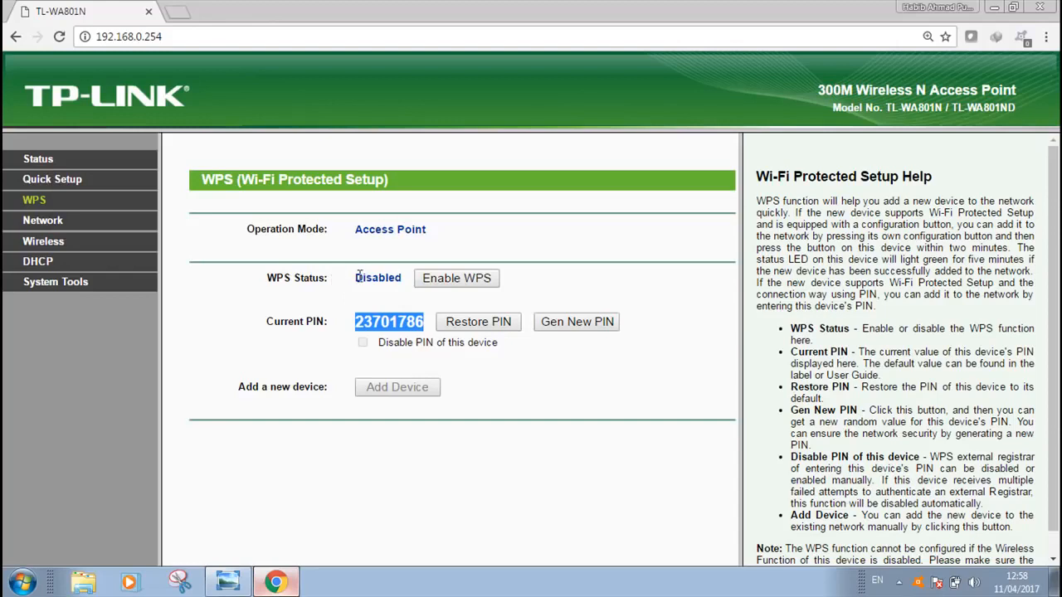
{"action": "left_click_drag", "start_coordinate": [355, 277], "coordinate": [405, 279]}
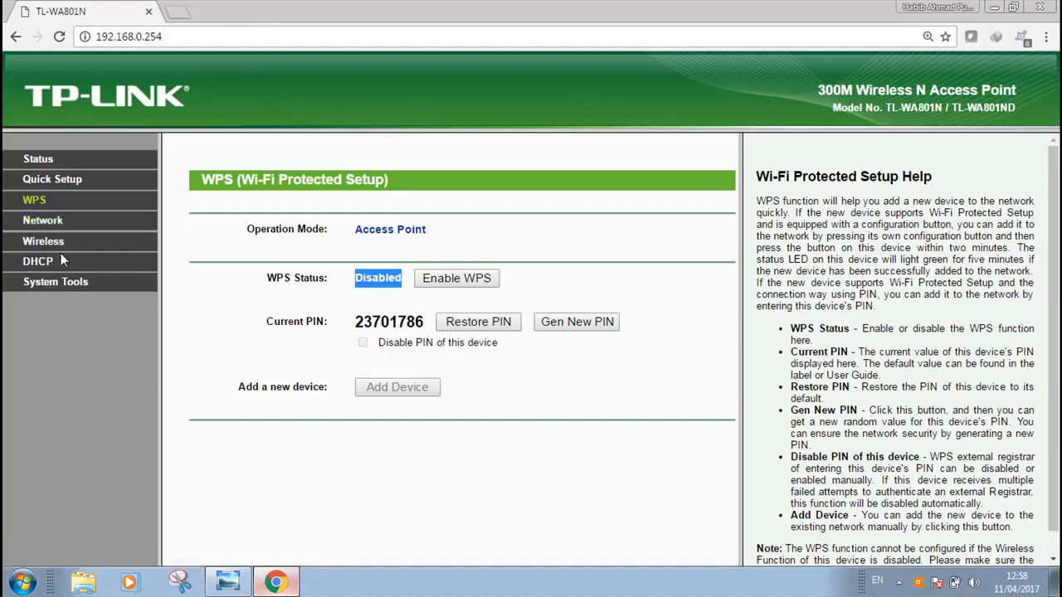
In the wireless settings, choose Access Point as operation mode, set the wireless network name to Hotspot_Latihan, and save
{"action": "left_click", "coordinate": [34, 244]}
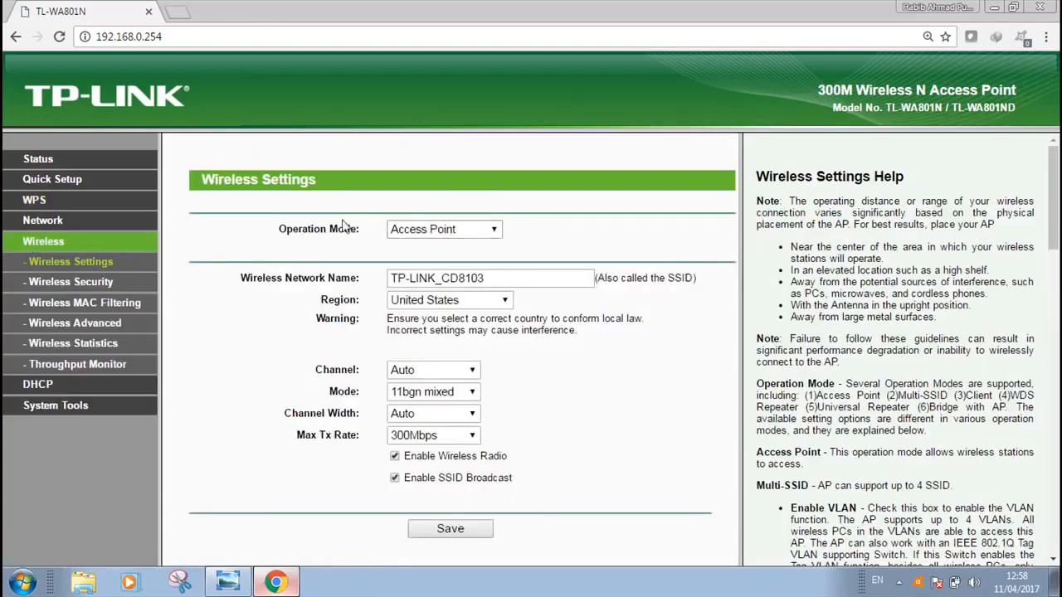
{"action": "left_click", "coordinate": [494, 230]}
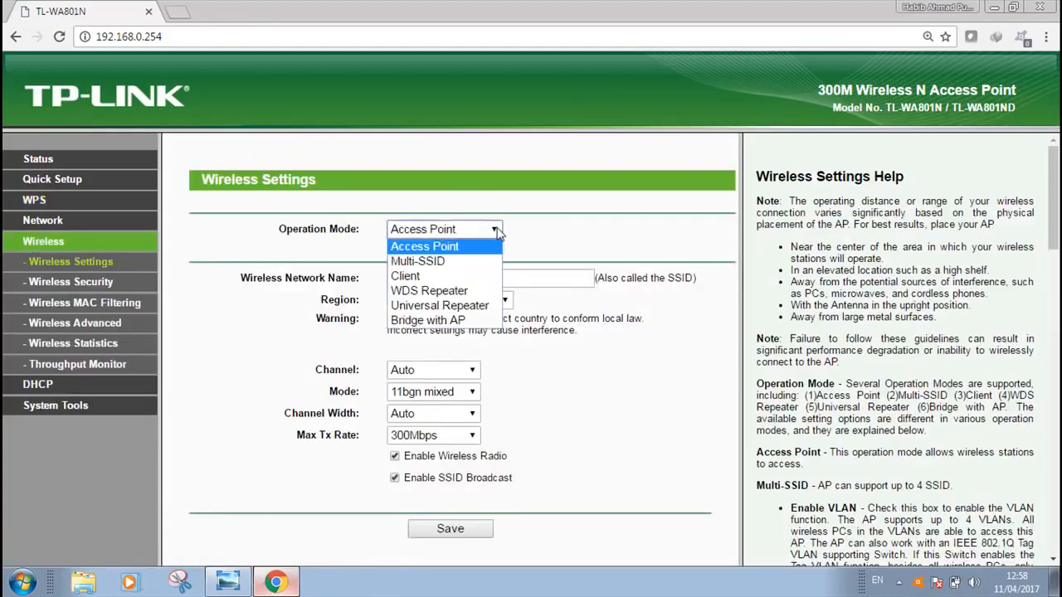
{"action": "left_click", "coordinate": [426, 246]}
{"action": "left_click_drag", "start_coordinate": [502, 275], "coordinate": [389, 280]}
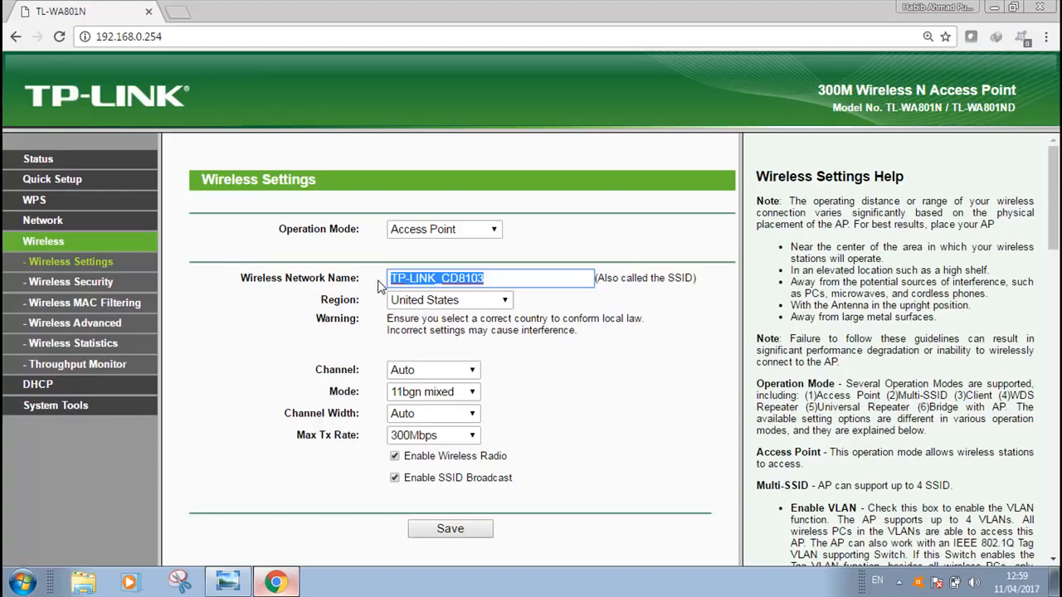
{"action": "type", "text": "H"}
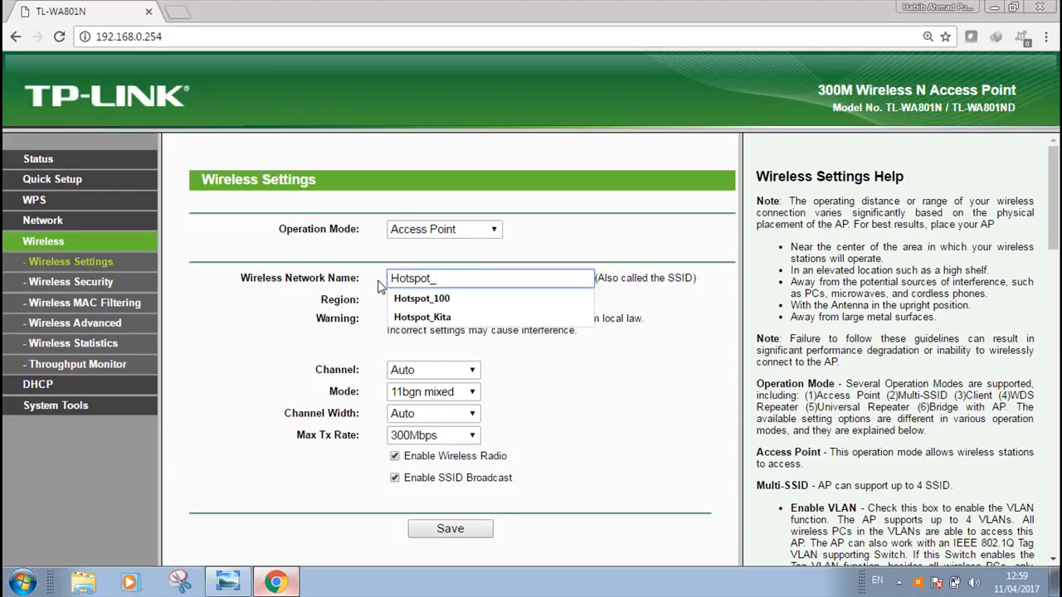
{"action": "type", "text": "otspot_Latihan"}
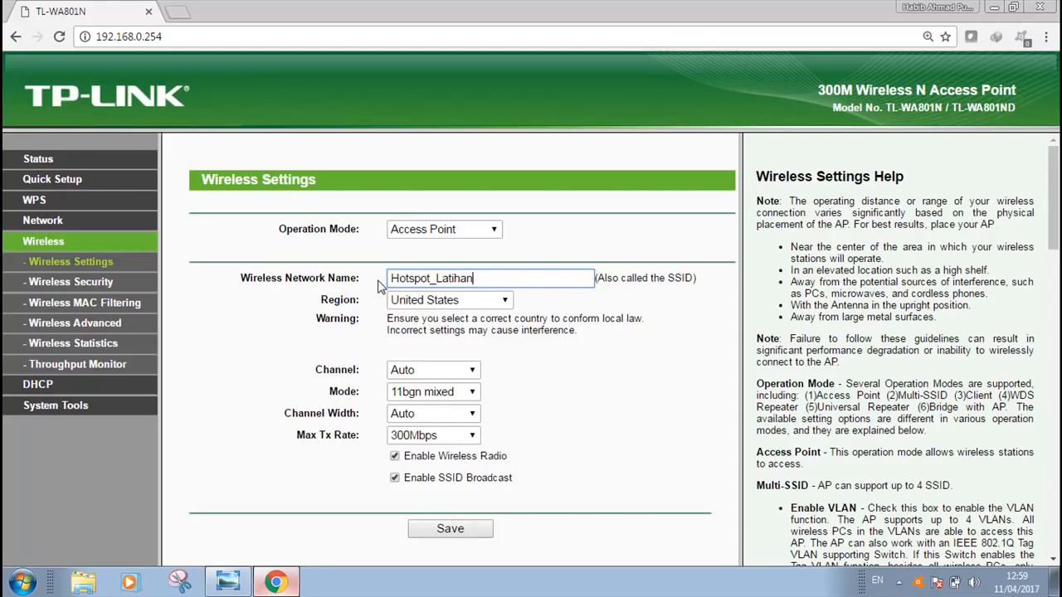
{"action": "key", "text": "Tab"}
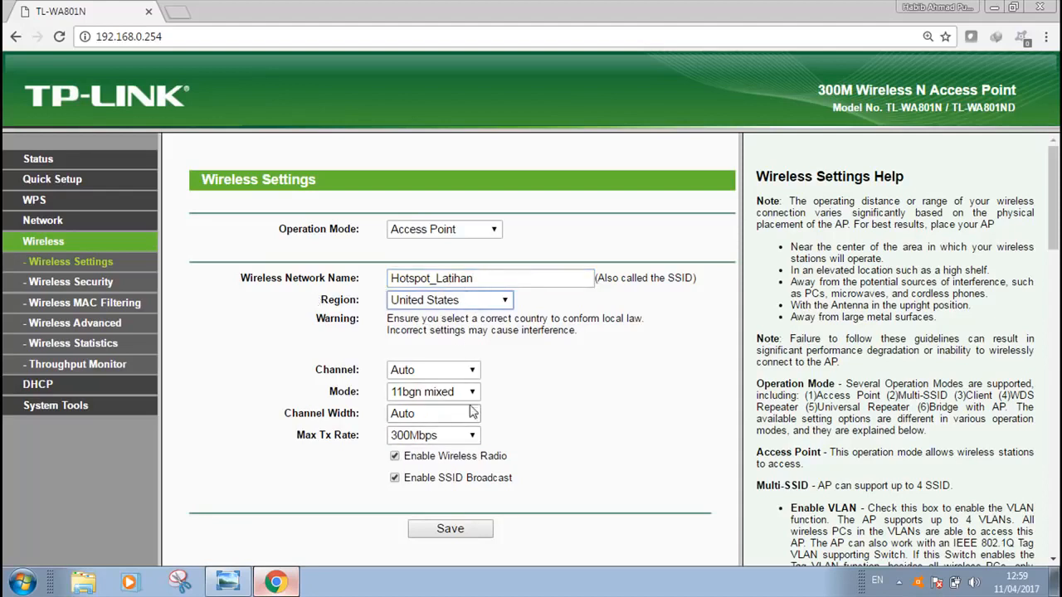
{"action": "left_click", "coordinate": [452, 529]}
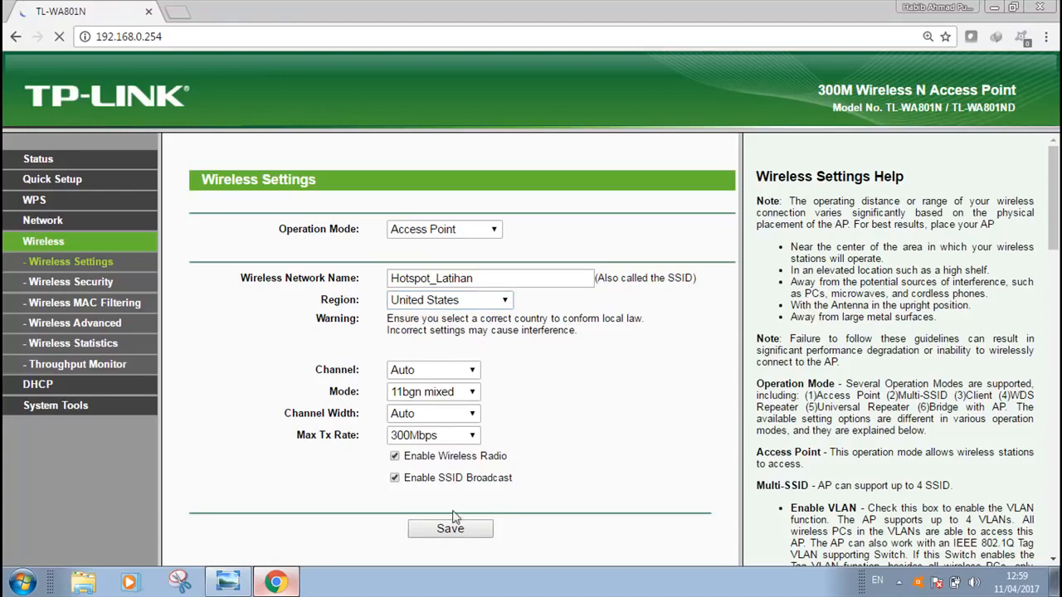
Review the wireless security settings, checking the Disable Security option
{"action": "left_click", "coordinate": [67, 283]}
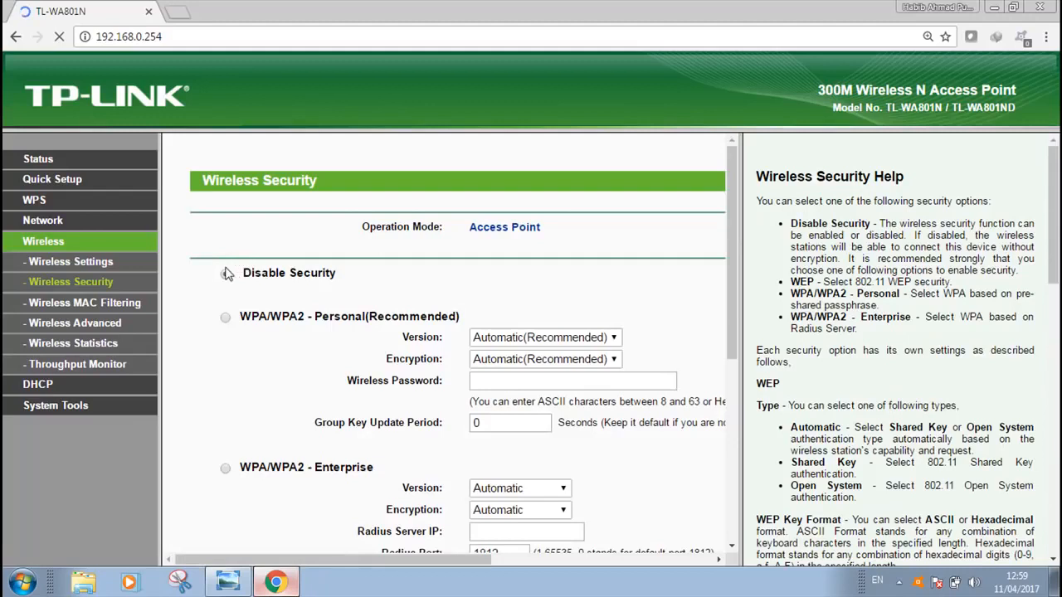
{"action": "left_click_drag", "start_coordinate": [230, 278], "coordinate": [339, 279]}
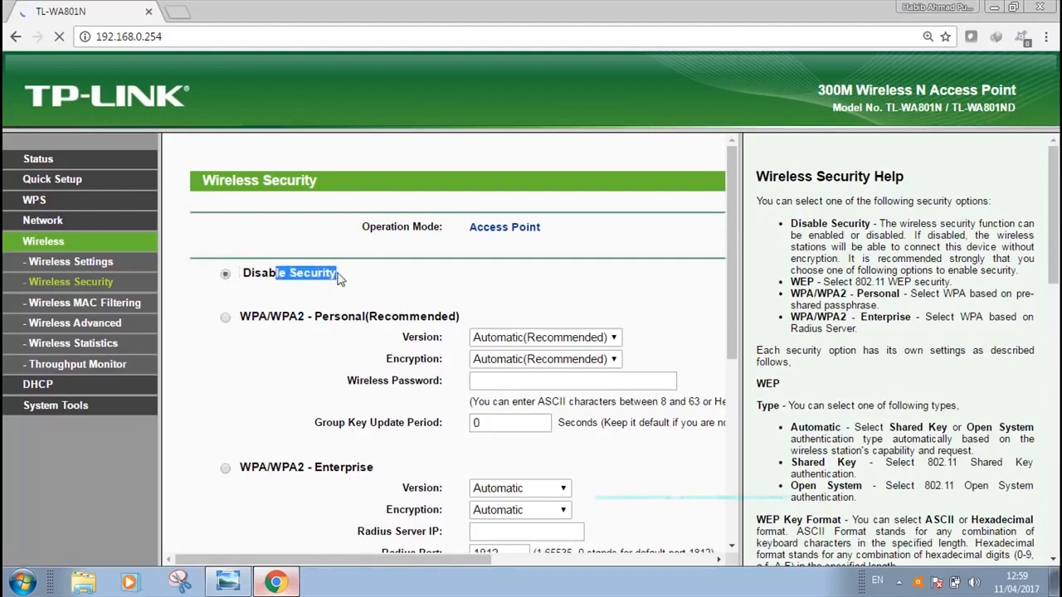
{"action": "left_click", "coordinate": [245, 273]}
{"action": "left_click_drag", "start_coordinate": [245, 273], "coordinate": [338, 274]}
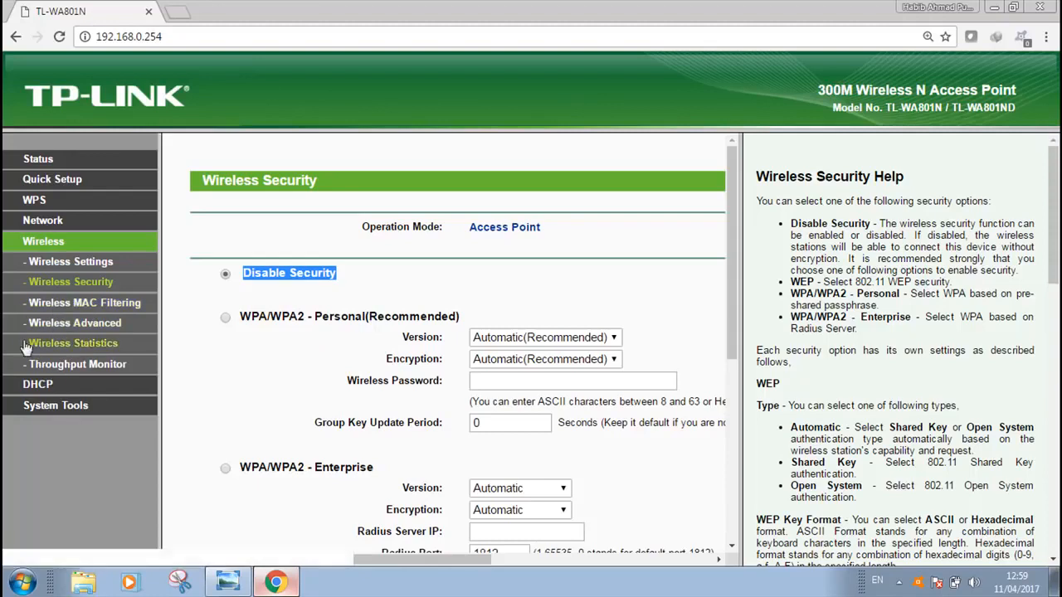
Set the access point's DHCP server to Disable and save the DHCP settings, accepting the reboot notice
{"action": "left_click", "coordinate": [38, 385]}
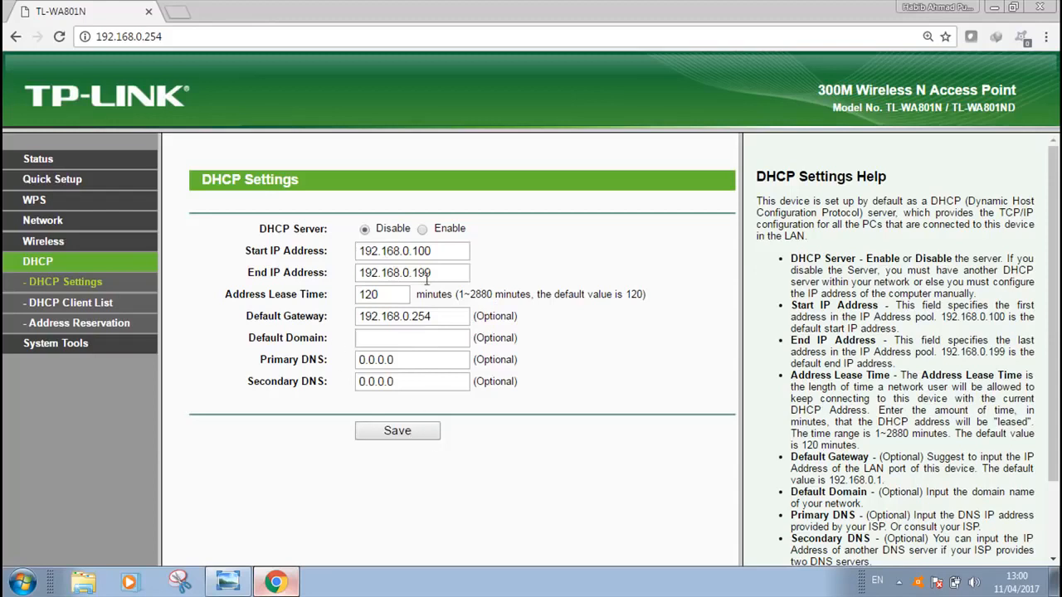
{"action": "left_click", "coordinate": [407, 430]}
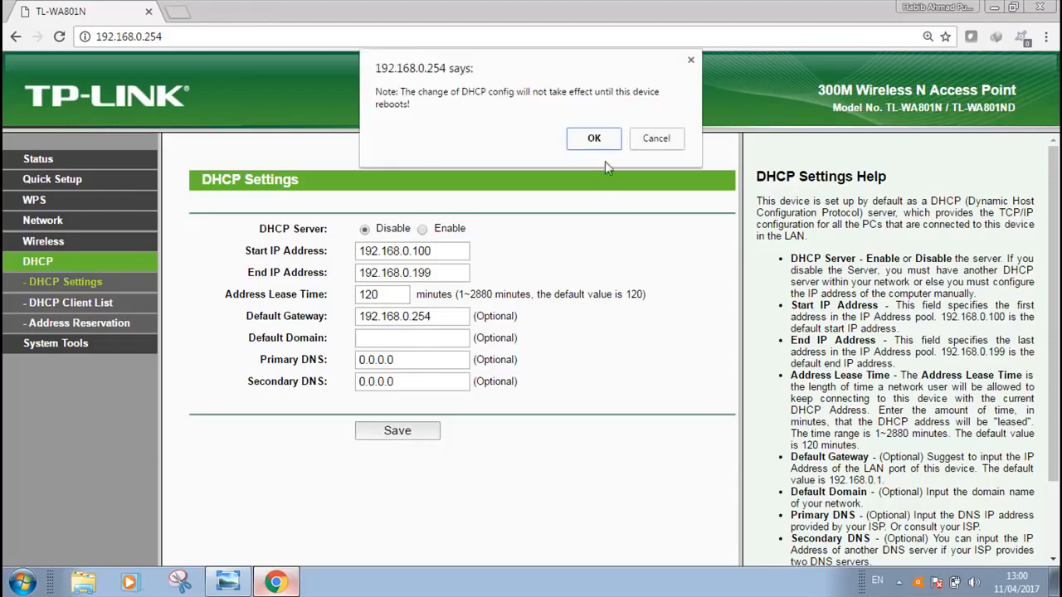
{"action": "left_click", "coordinate": [594, 138]}
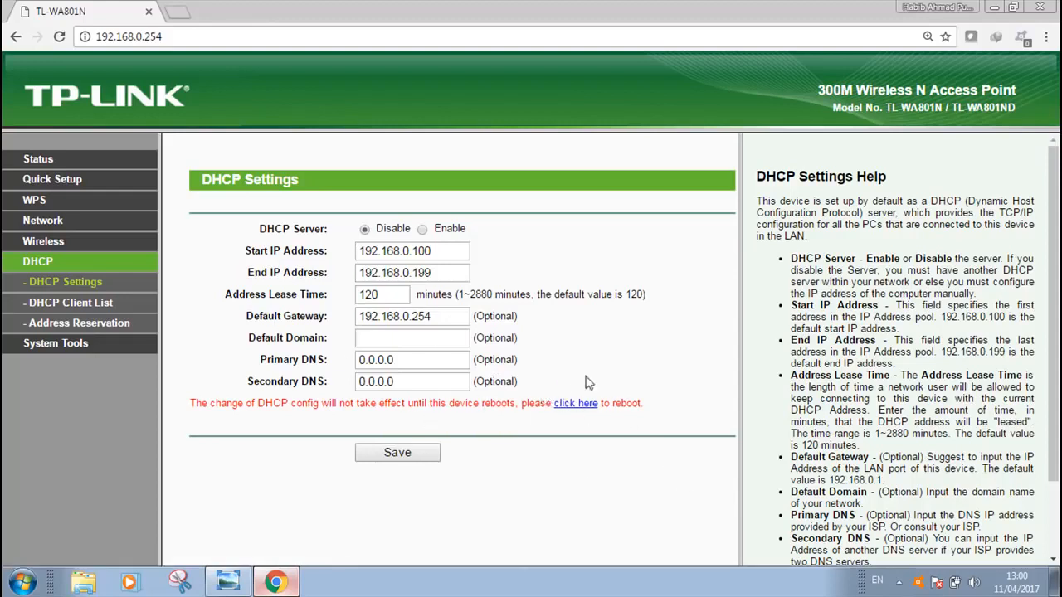
Examine the system tools page for changing the access point's login user name and password
{"action": "left_click", "coordinate": [61, 344]}
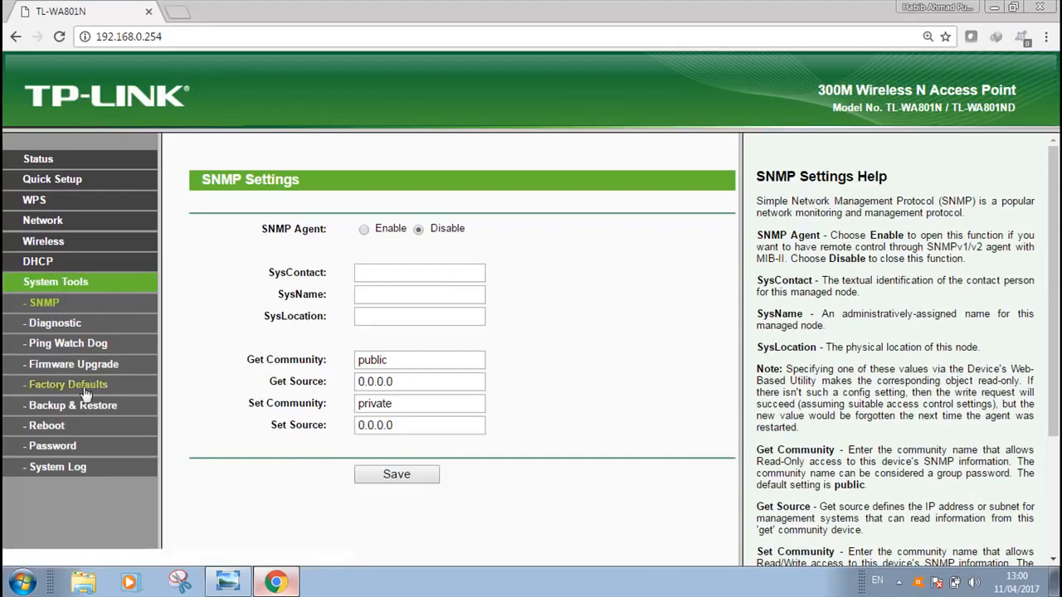
{"action": "left_click", "coordinate": [57, 446]}
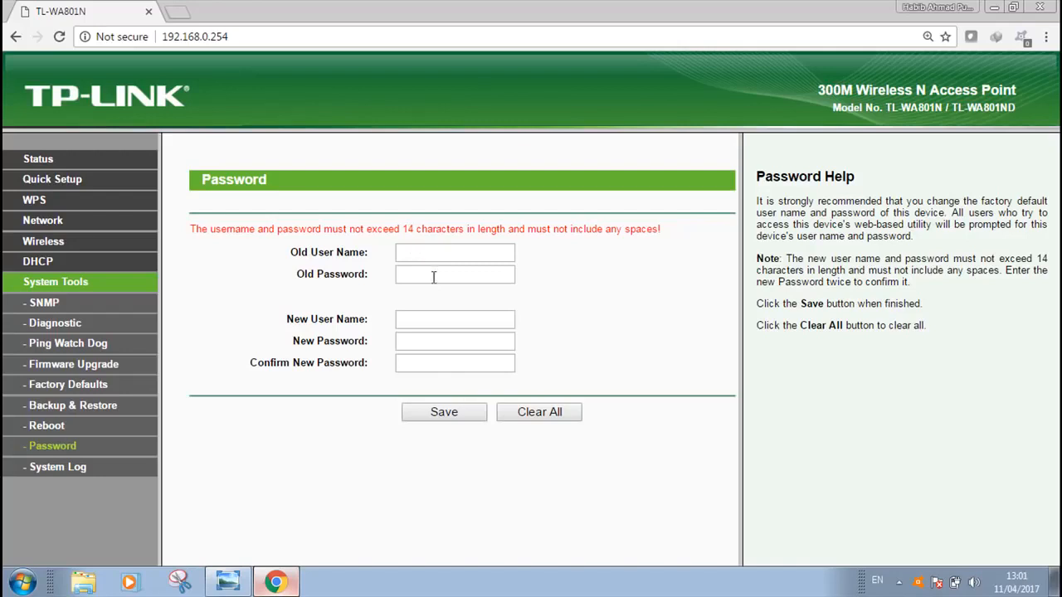
{"action": "left_click", "coordinate": [421, 322]}
{"action": "left_click", "coordinate": [25, 286]}
Choose Static IP as the address type in the access point's LAN settings
{"action": "left_click", "coordinate": [47, 224]}
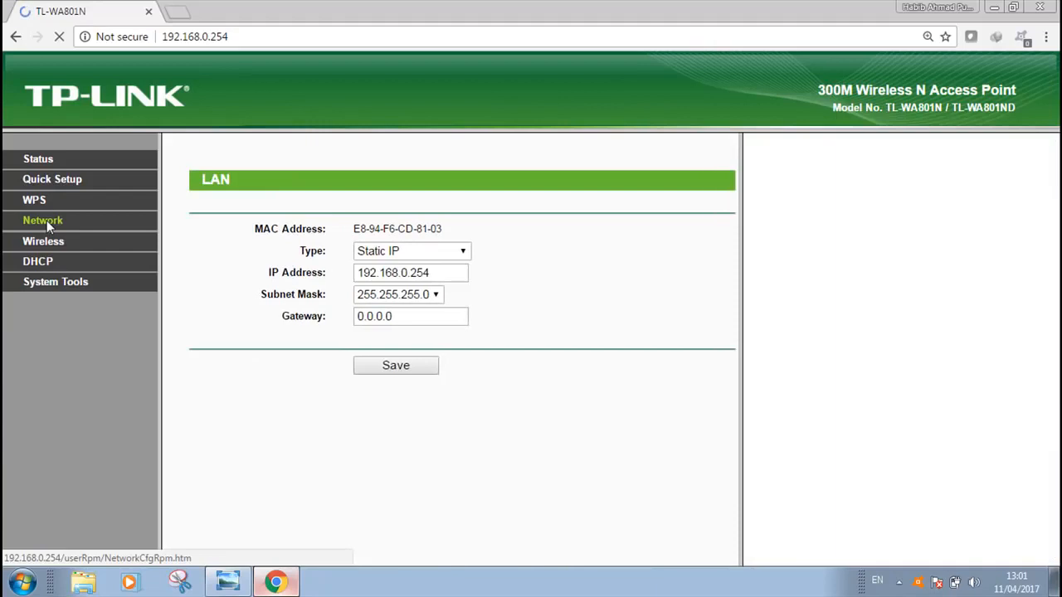
{"action": "left_click", "coordinate": [465, 252]}
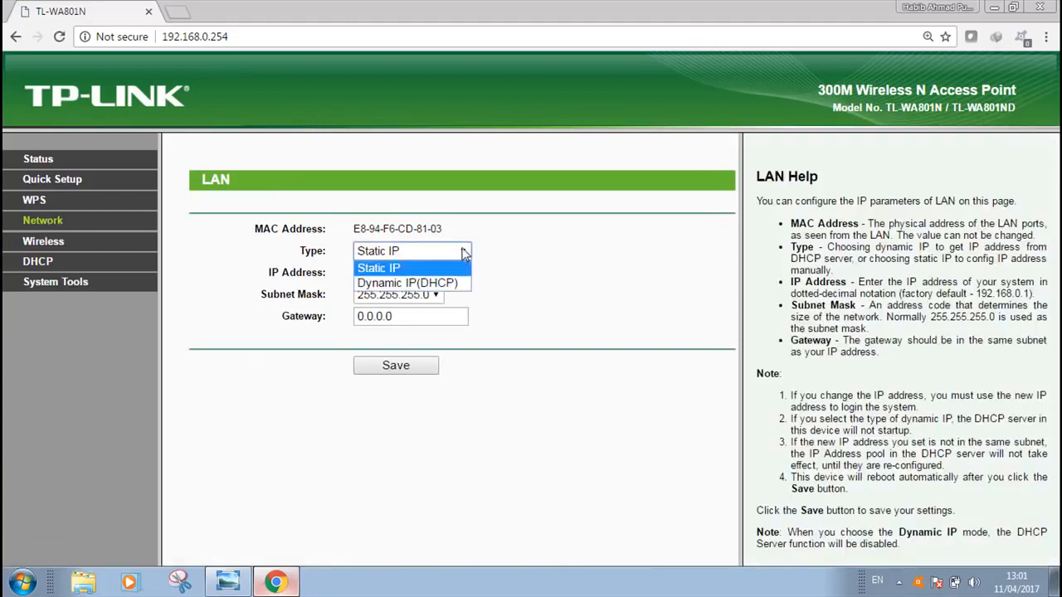
{"action": "left_click", "coordinate": [388, 274]}
{"action": "left_click", "coordinate": [462, 251]}
{"action": "left_click", "coordinate": [463, 253]}
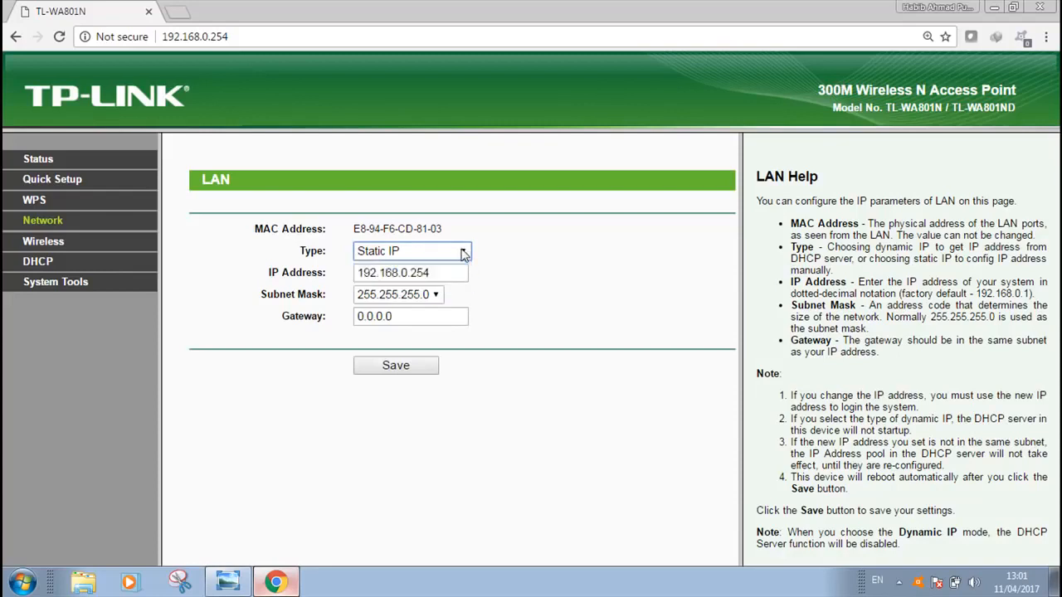
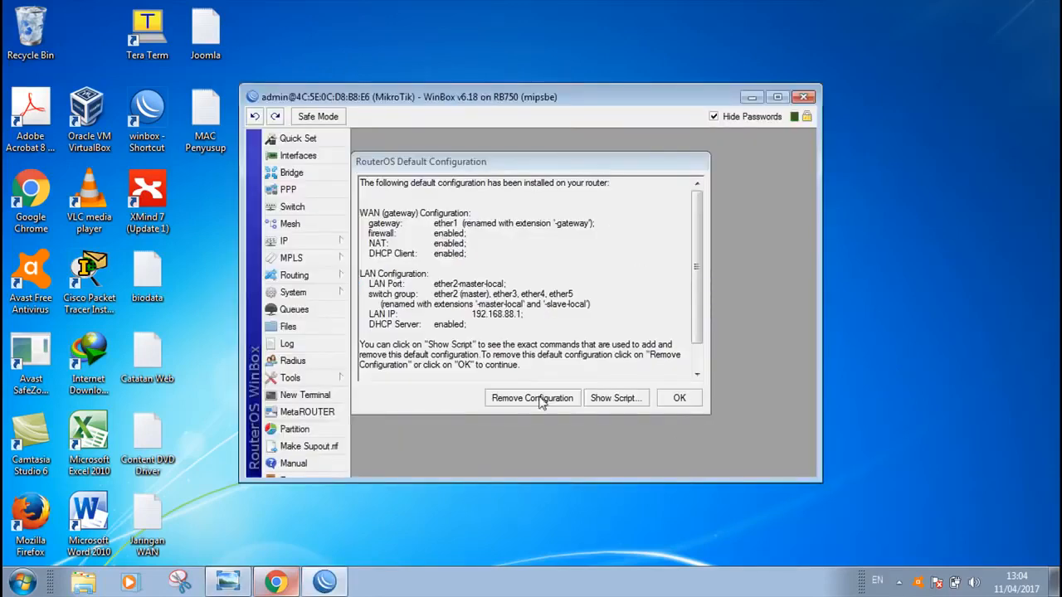
Remove the MikroTik router's default configuration and check the pc-mikrotik network diagram for the port assignments
{"action": "left_click", "coordinate": [777, 97]}
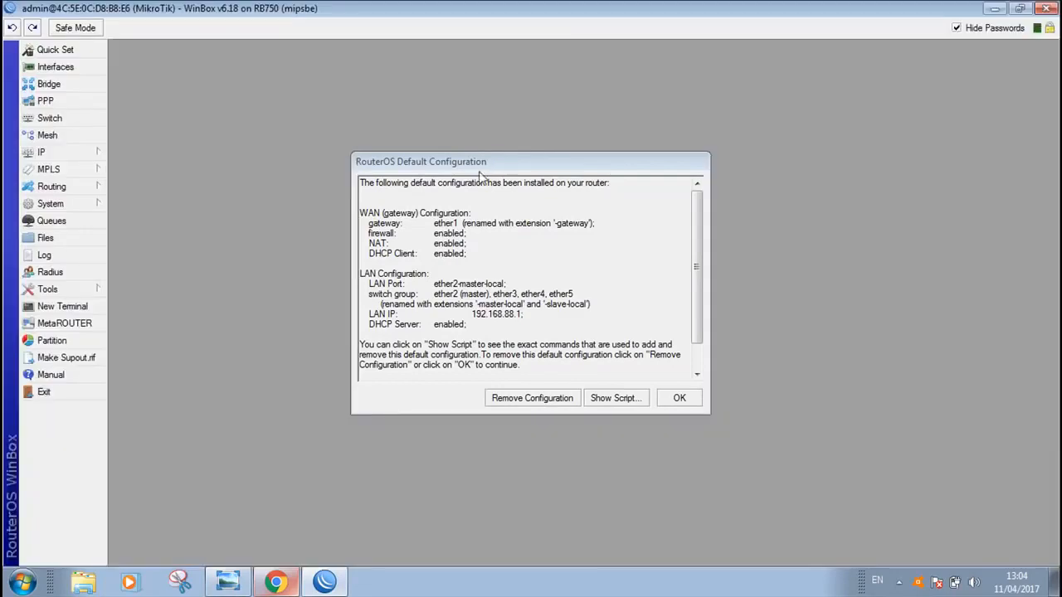
{"action": "left_click", "coordinate": [532, 399]}
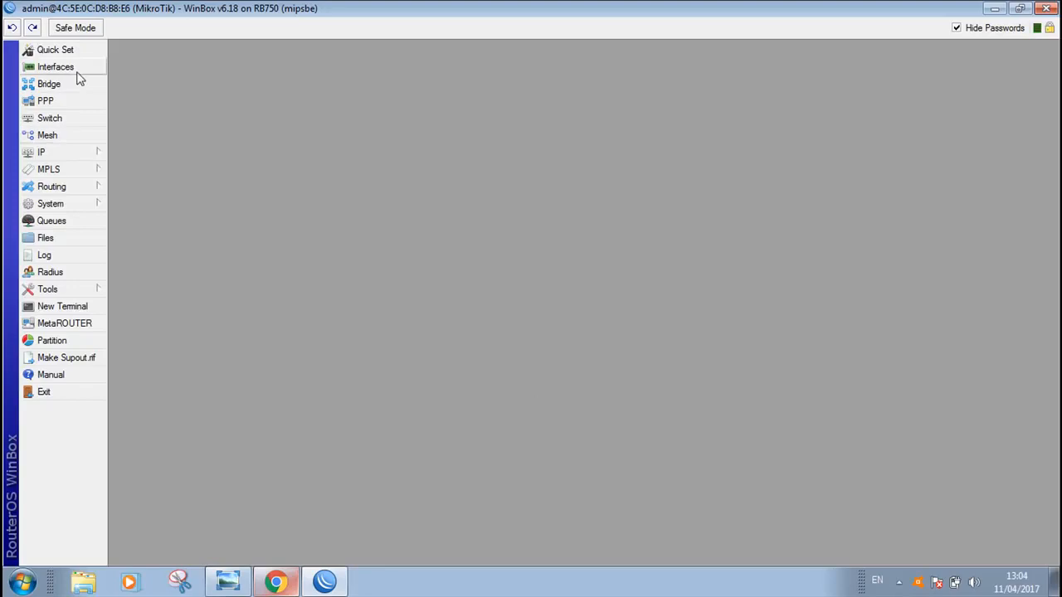
{"action": "left_click", "coordinate": [230, 582]}
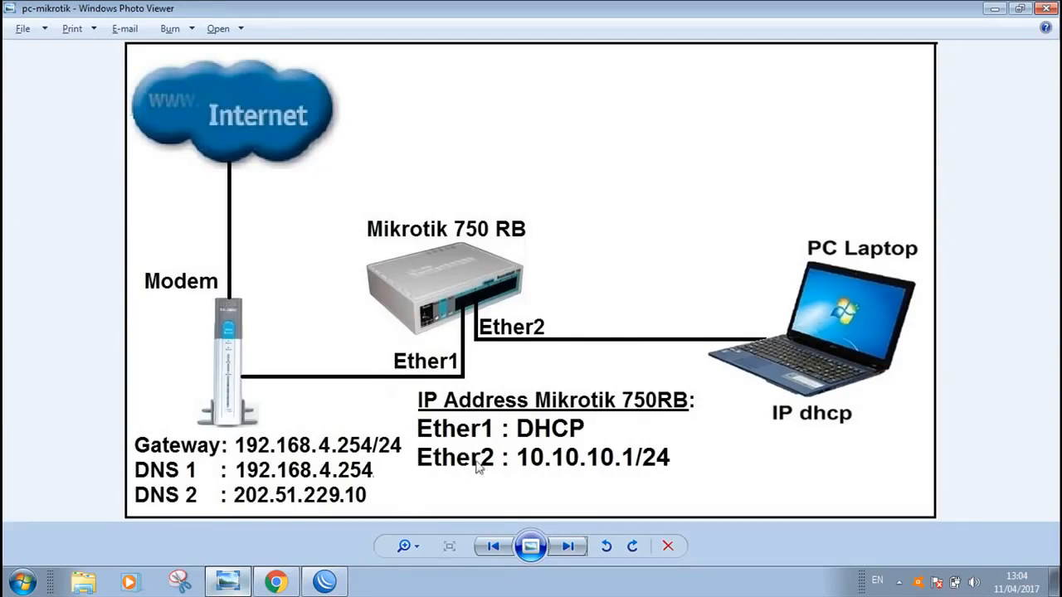
{"action": "left_click", "coordinate": [322, 581]}
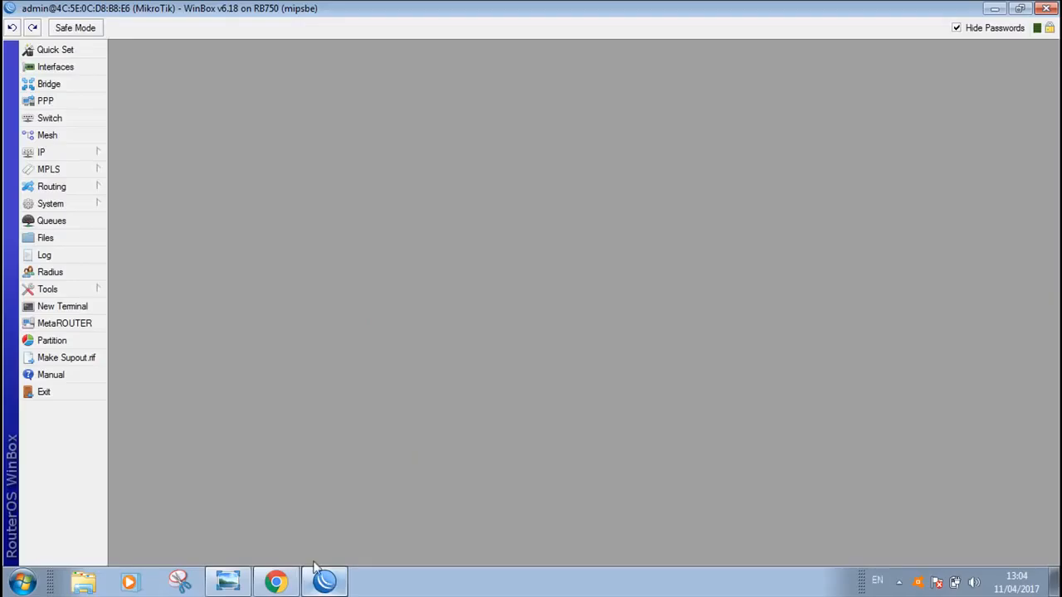
Rename the router's ether1 interface to ether1-internet and apply the change
{"action": "left_click", "coordinate": [55, 67]}
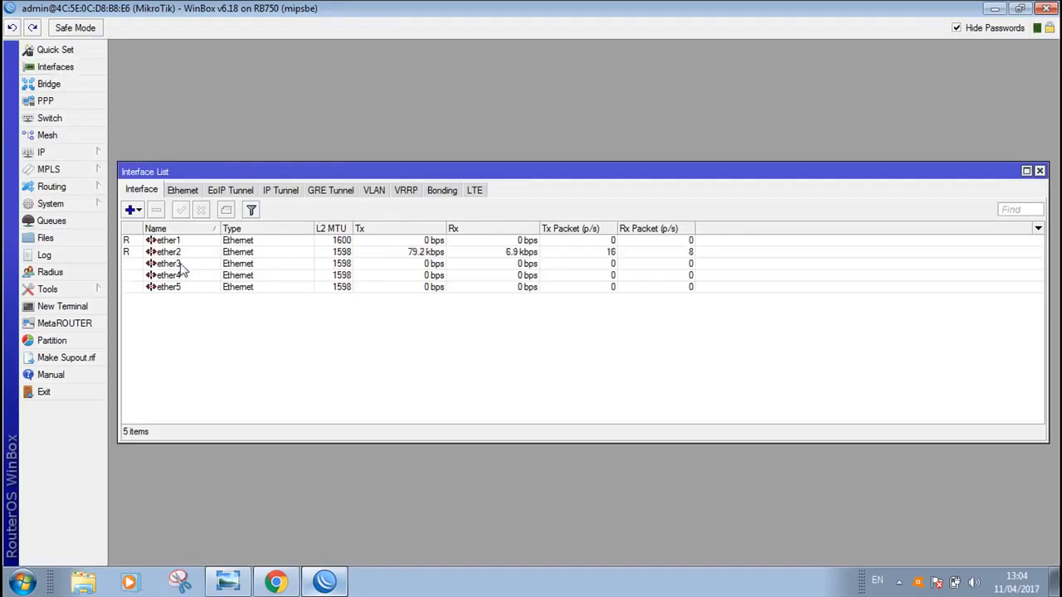
{"action": "double_click", "coordinate": [165, 240]}
{"action": "left_click", "coordinate": [536, 137]}
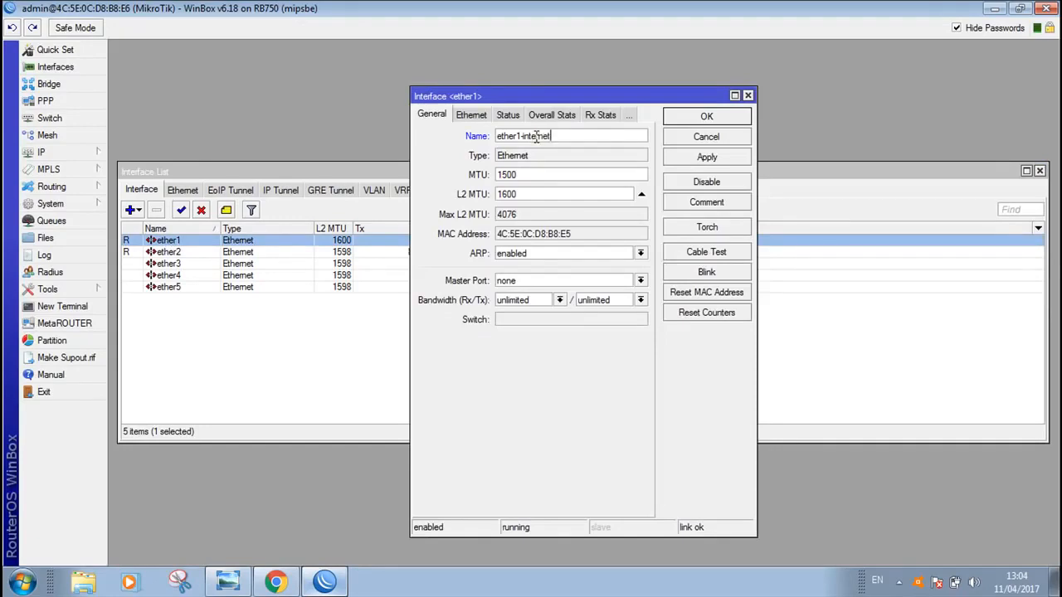
{"action": "left_click", "coordinate": [707, 157]}
{"action": "left_click", "coordinate": [710, 116]}
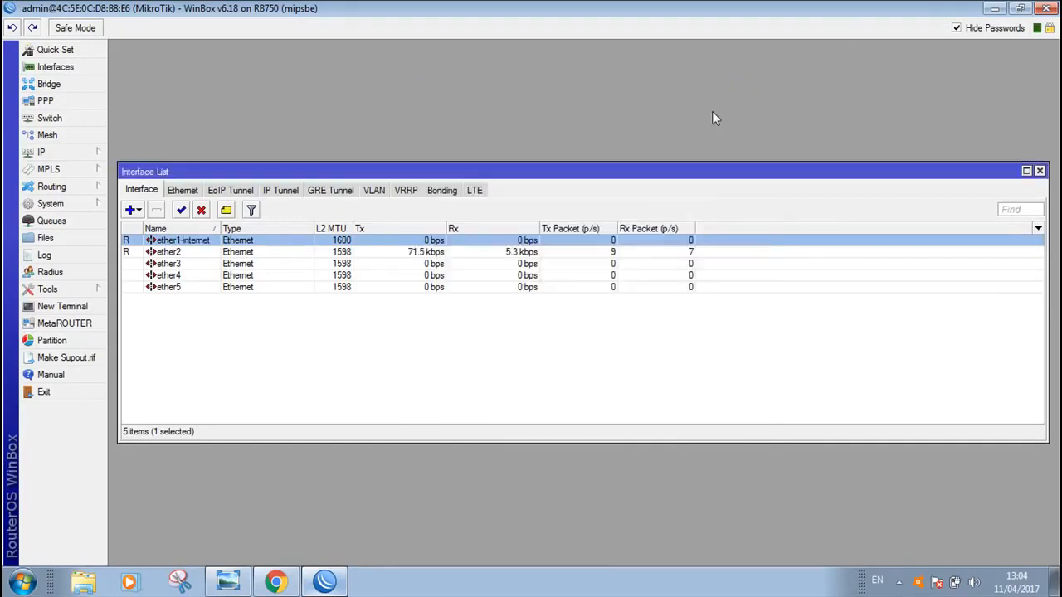
Rename the ether2 interface to ether2-hotspot, apply the change and close the interface list
{"action": "double_click", "coordinate": [224, 252]}
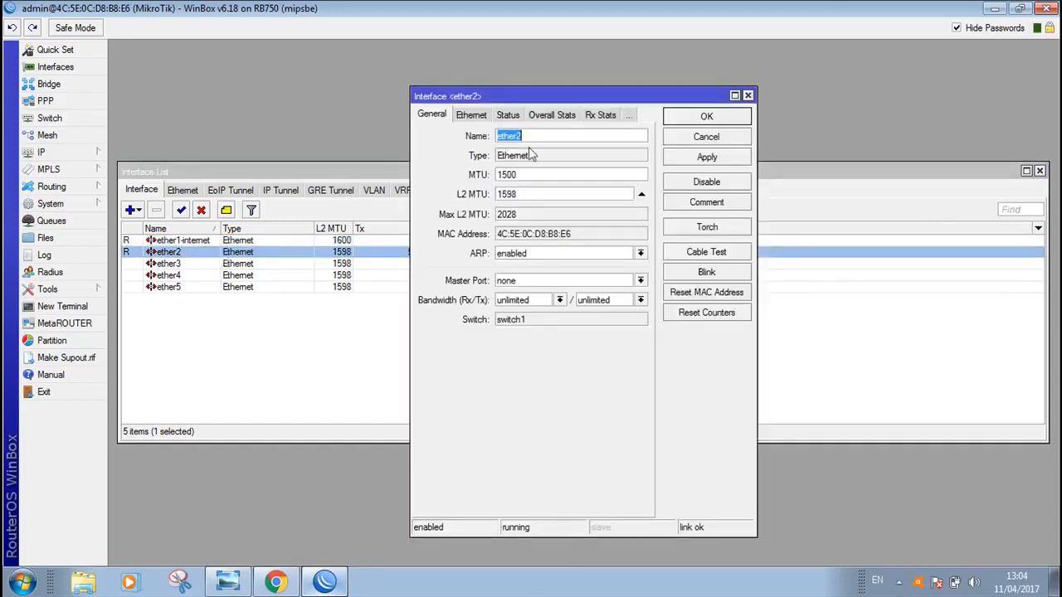
{"action": "left_click", "coordinate": [538, 135]}
{"action": "type", "text": "-hotspot"}
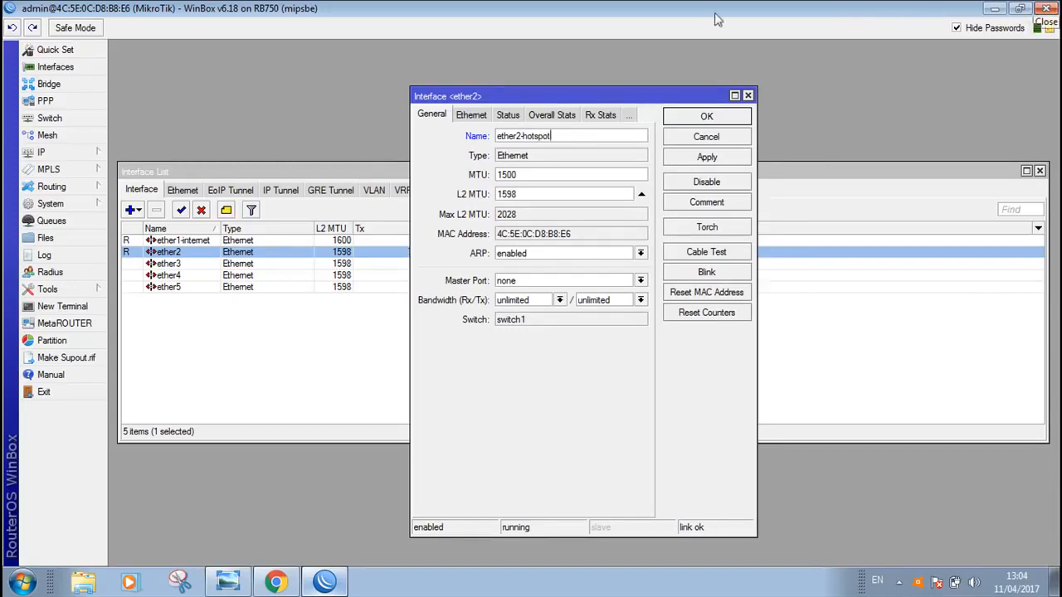
{"action": "left_click", "coordinate": [727, 157]}
{"action": "left_click", "coordinate": [719, 120]}
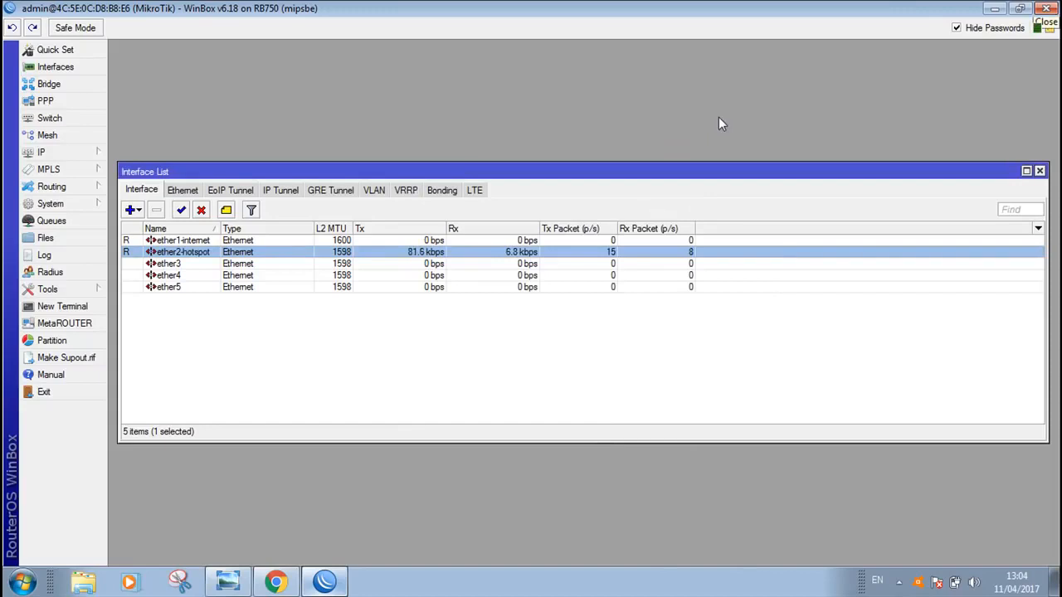
{"action": "left_click", "coordinate": [1039, 171]}
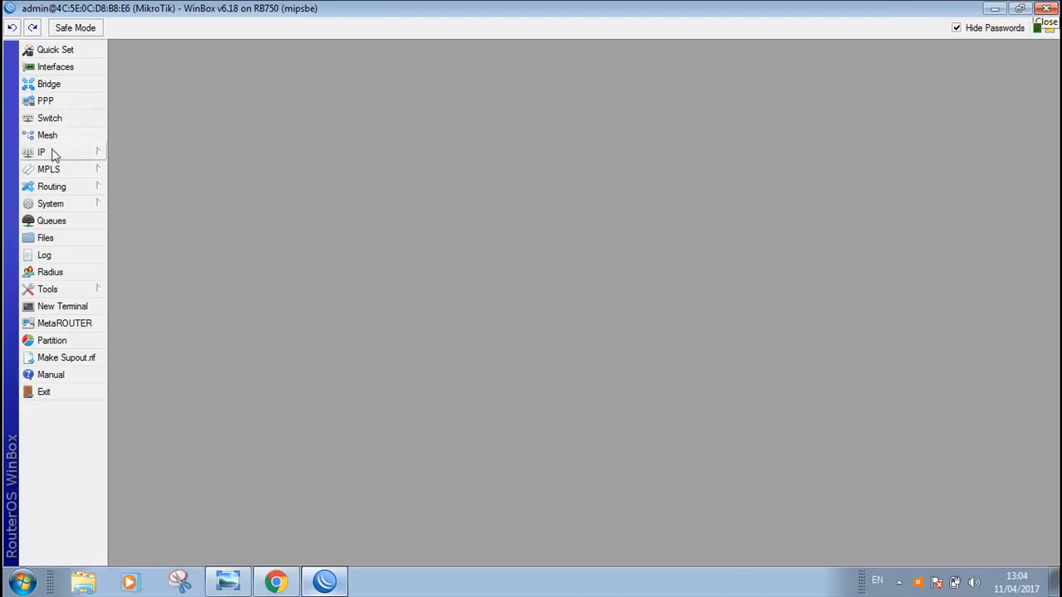
Consult the network diagram and add a DHCP client on ether1-internet, keeping peer DNS, peer NTP and the default route enabled
{"action": "left_click", "coordinate": [227, 581]}
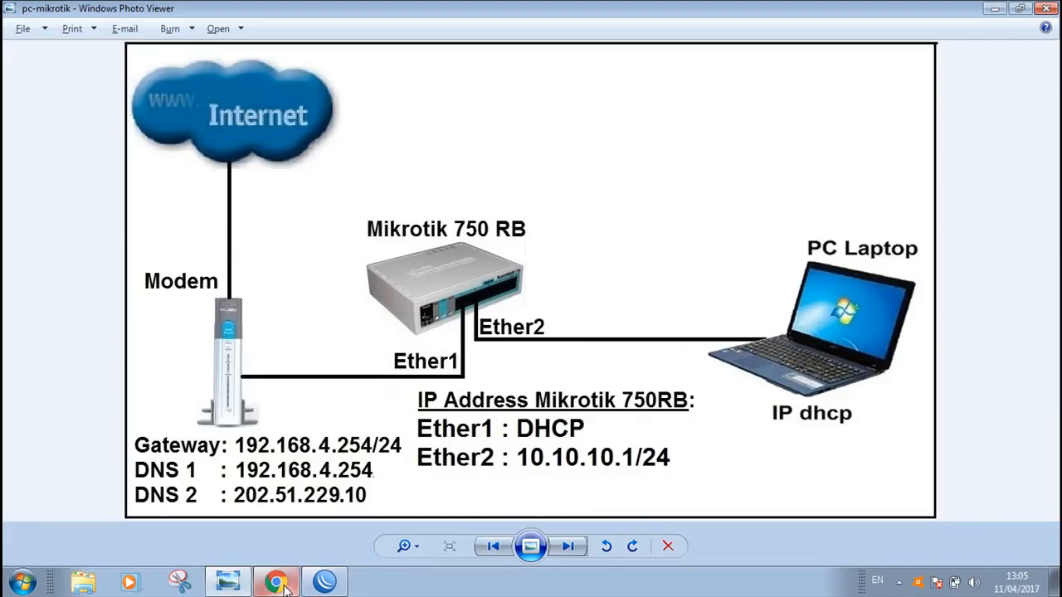
{"action": "left_click", "coordinate": [325, 582]}
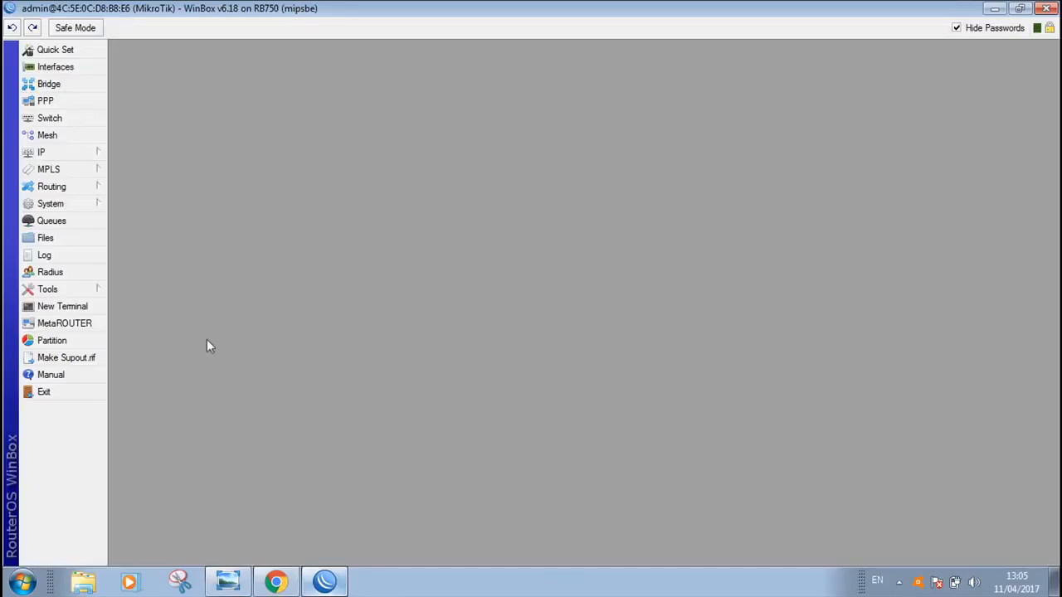
{"action": "left_click", "coordinate": [65, 159]}
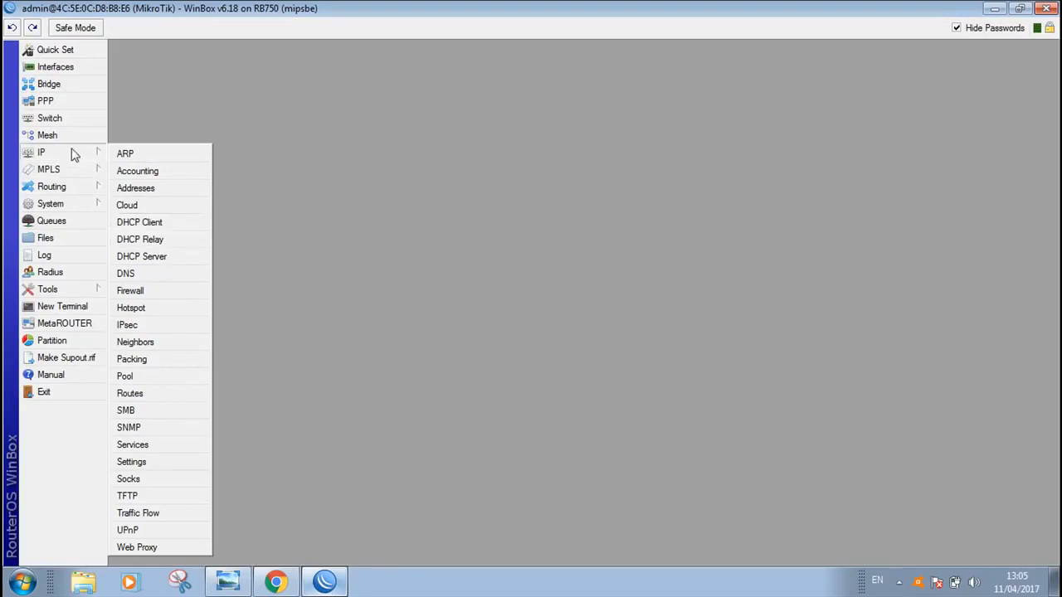
{"action": "left_click", "coordinate": [144, 223]}
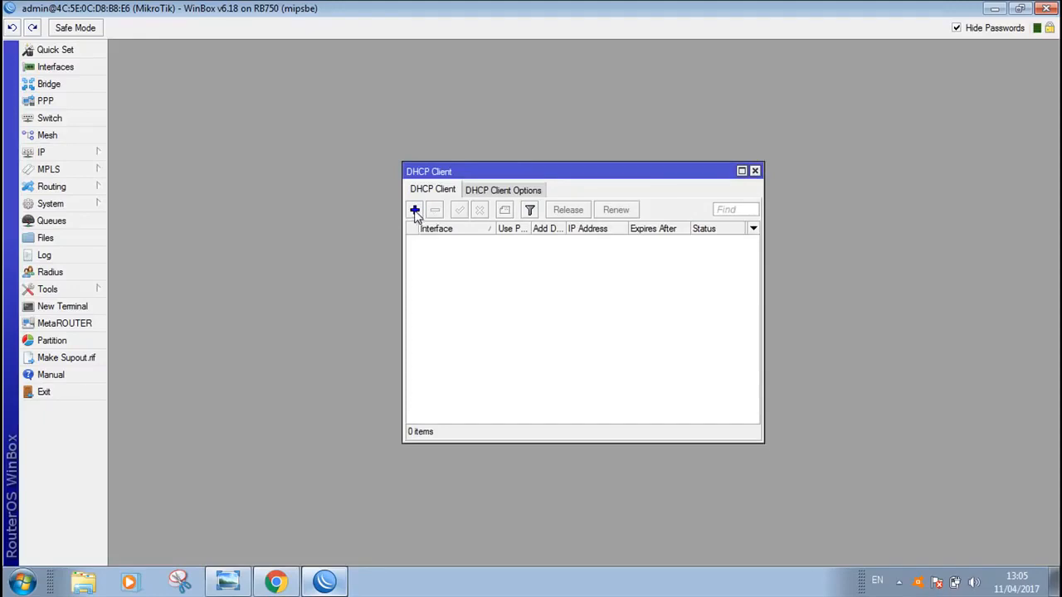
{"action": "left_click", "coordinate": [231, 579]}
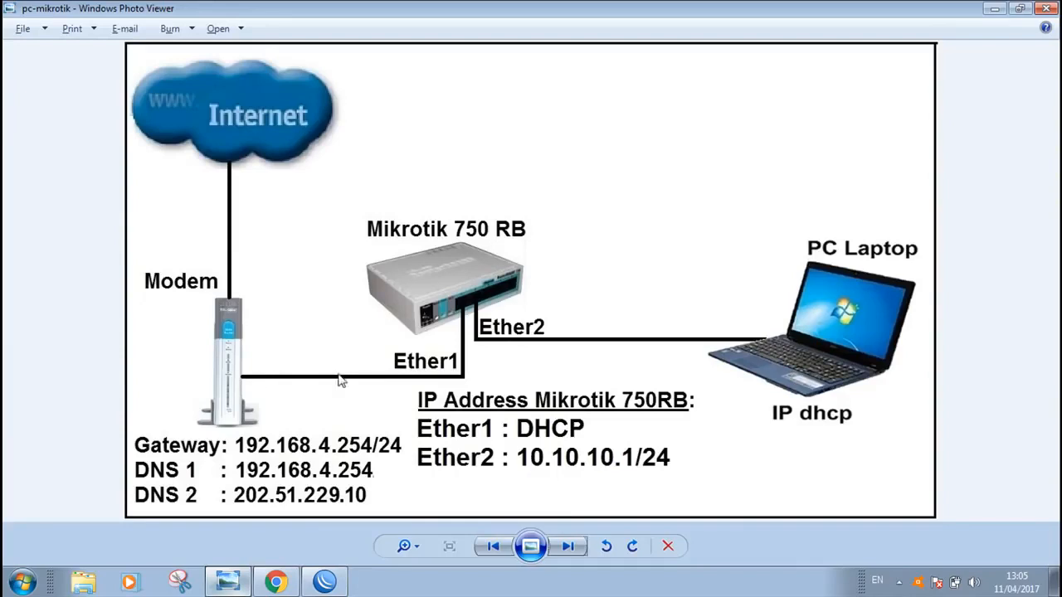
{"action": "left_click", "coordinate": [324, 581]}
{"action": "left_click", "coordinate": [415, 210]}
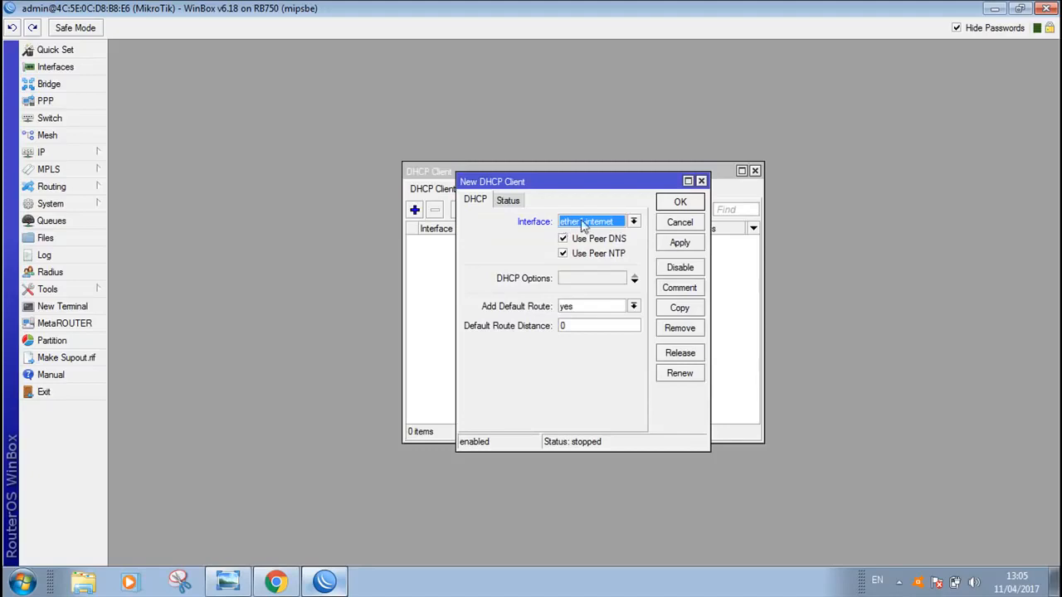
{"action": "left_click_drag", "start_coordinate": [635, 181], "coordinate": [623, 264]}
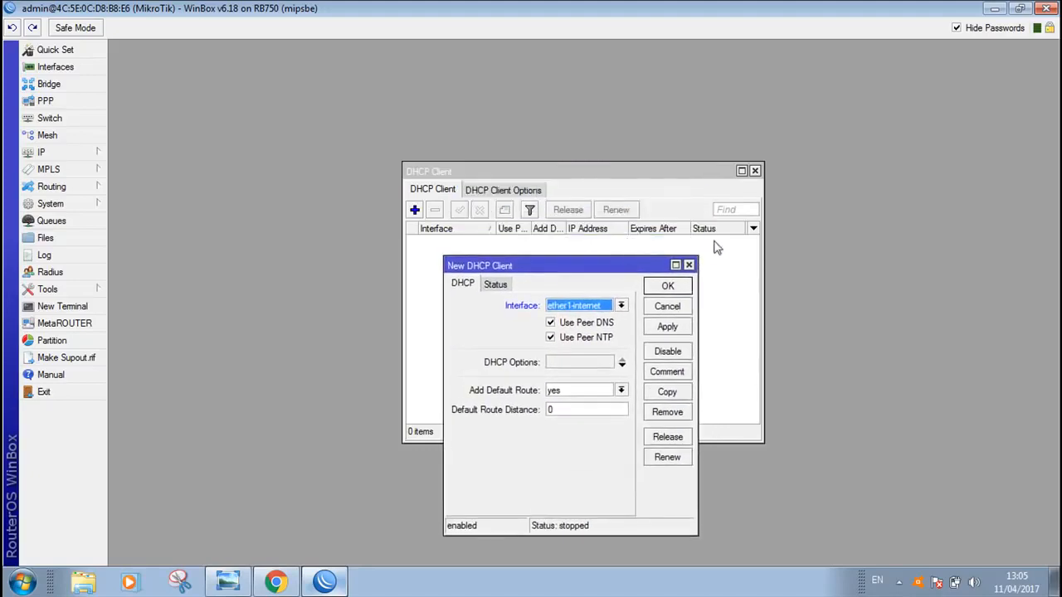
{"action": "left_click", "coordinate": [668, 328]}
{"action": "left_click", "coordinate": [669, 287]}
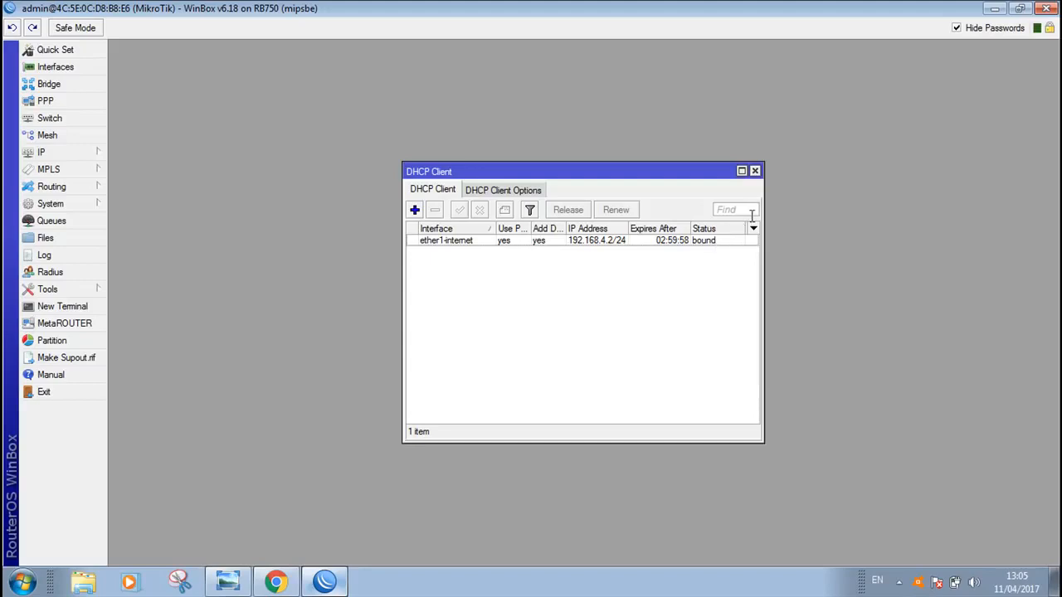
{"action": "left_click", "coordinate": [755, 170]}
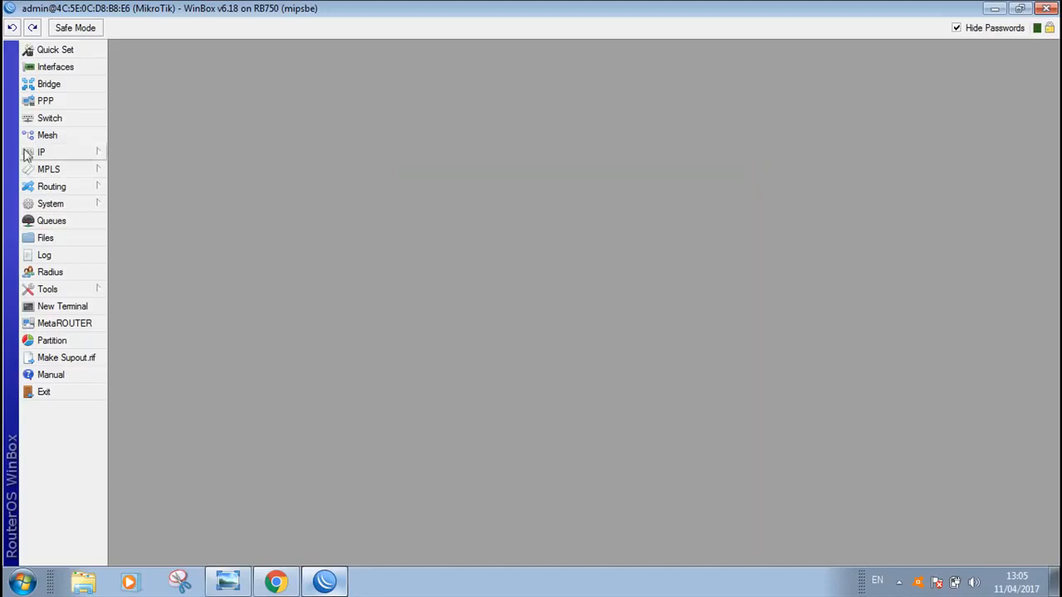
Create a new IP address entry with the Ether2 address from the network diagram, 10.10.10.1/24
{"action": "left_click", "coordinate": [228, 580]}
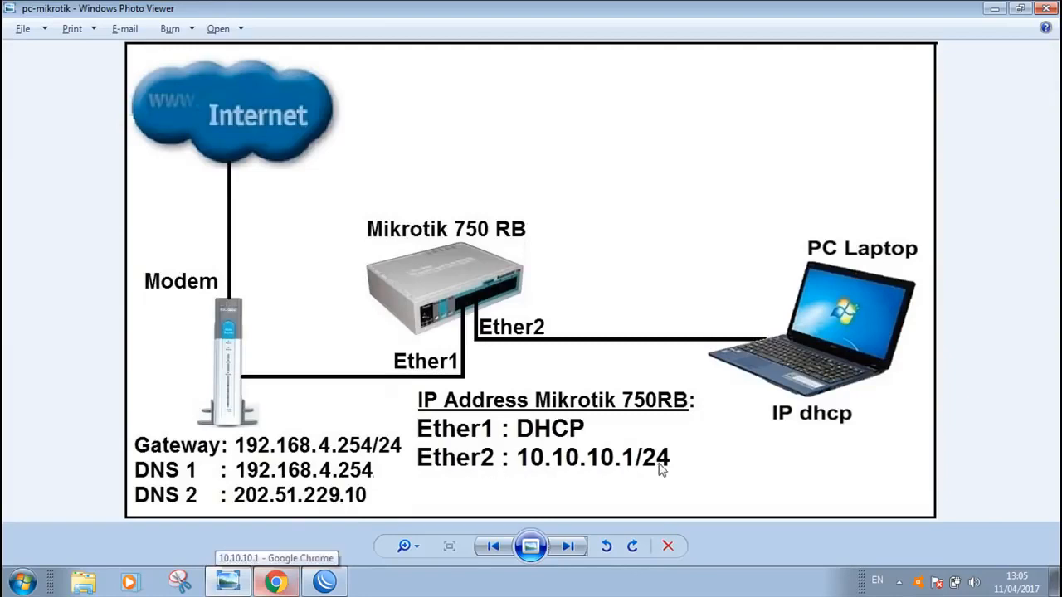
{"action": "left_click", "coordinate": [326, 584]}
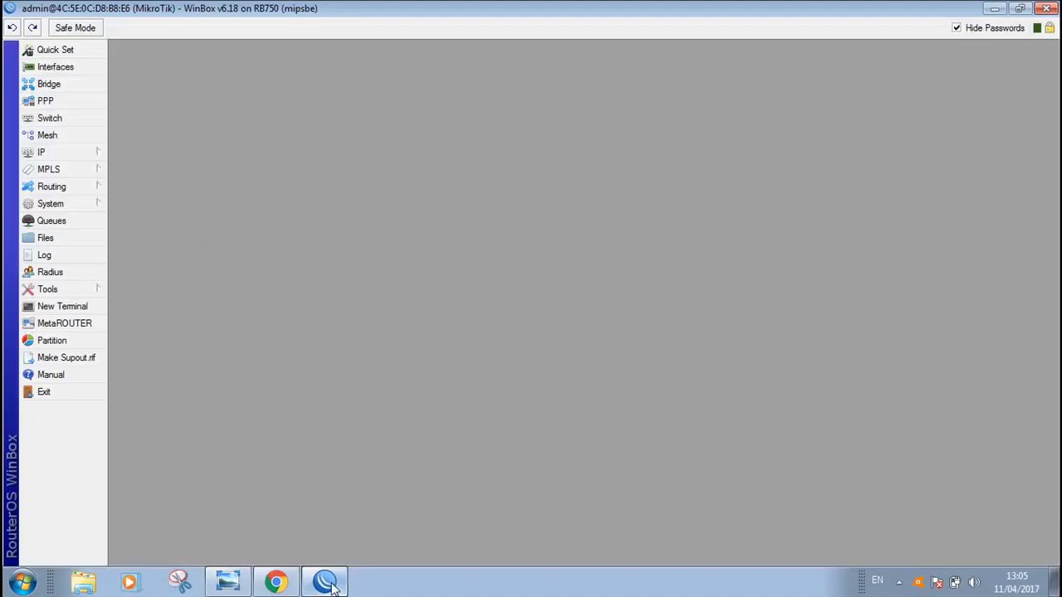
{"action": "left_click", "coordinate": [58, 154]}
{"action": "left_click", "coordinate": [135, 188]}
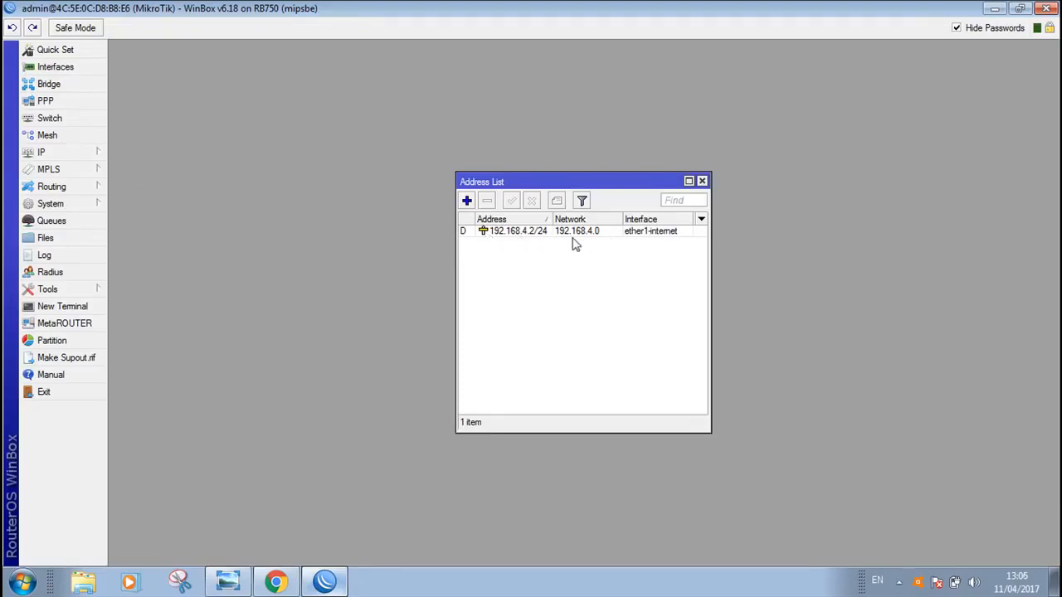
{"action": "left_click", "coordinate": [467, 202]}
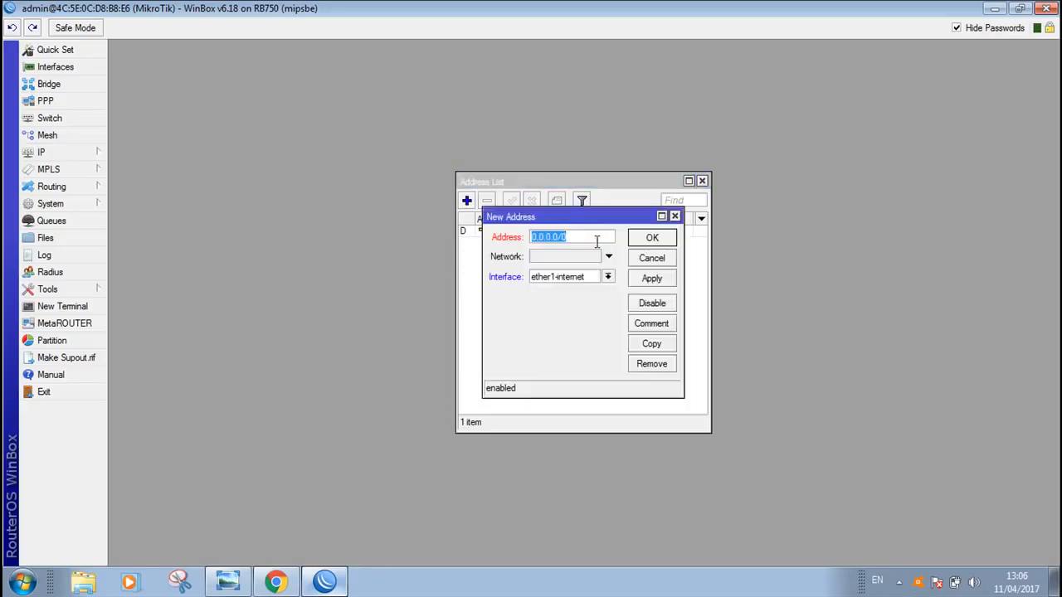
{"action": "left_click", "coordinate": [228, 581]}
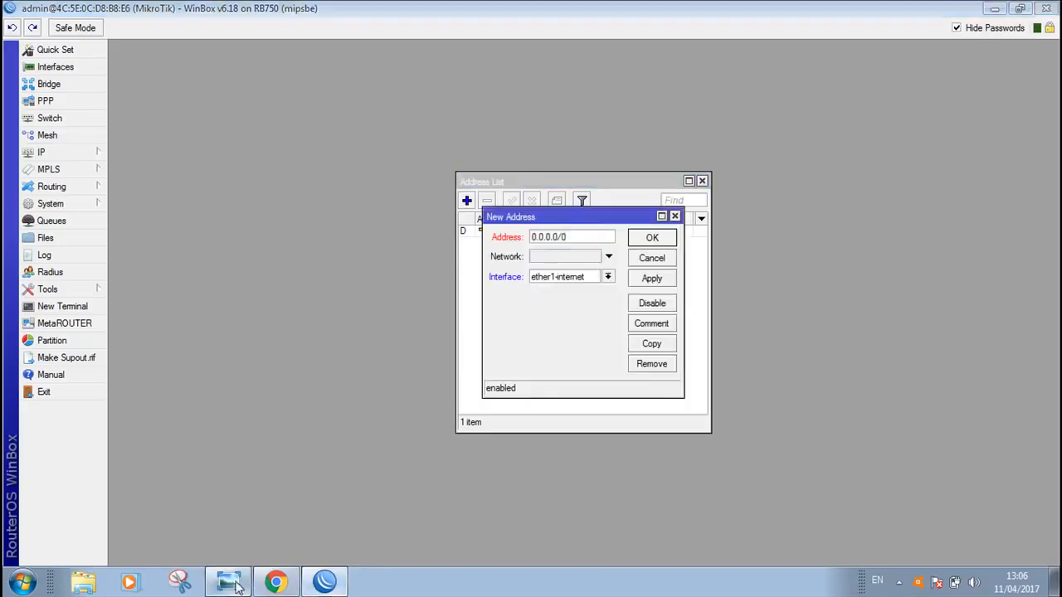
{"action": "left_click", "coordinate": [328, 586]}
{"action": "type", "text": "10"}
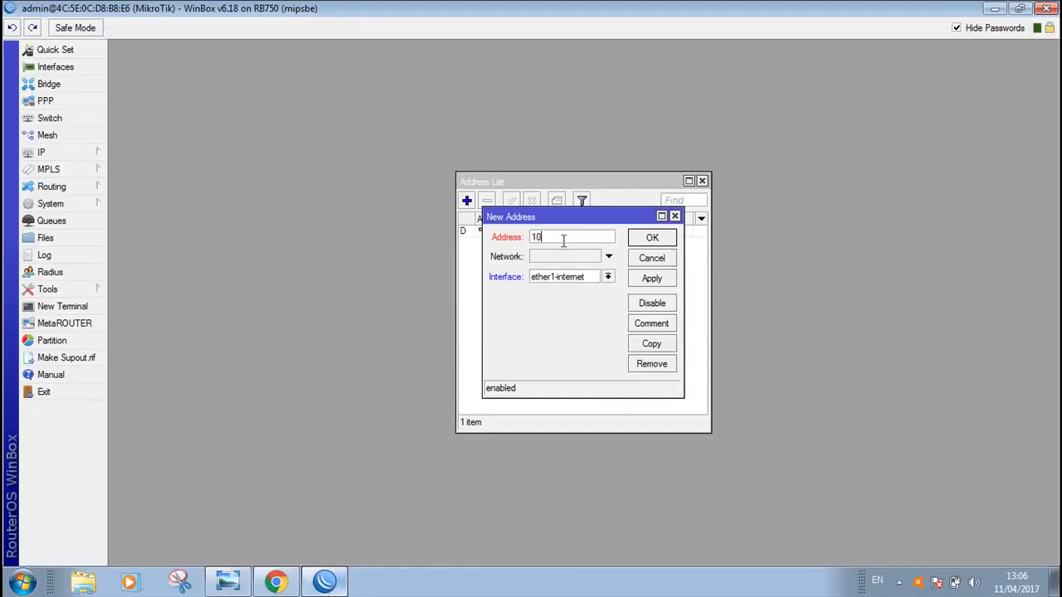
{"action": "type", "text": ".10.10.1/24"}
Assign the new address entry to the ether2-hotspot interface, save it and close the address list
{"action": "left_click", "coordinate": [607, 277]}
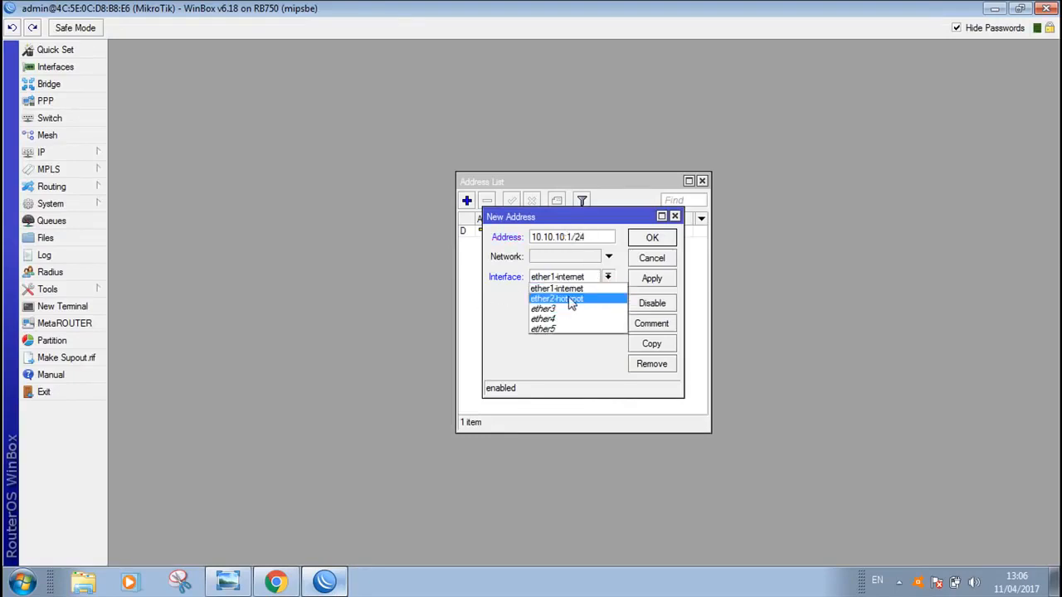
{"action": "left_click", "coordinate": [573, 299]}
{"action": "left_click", "coordinate": [658, 282]}
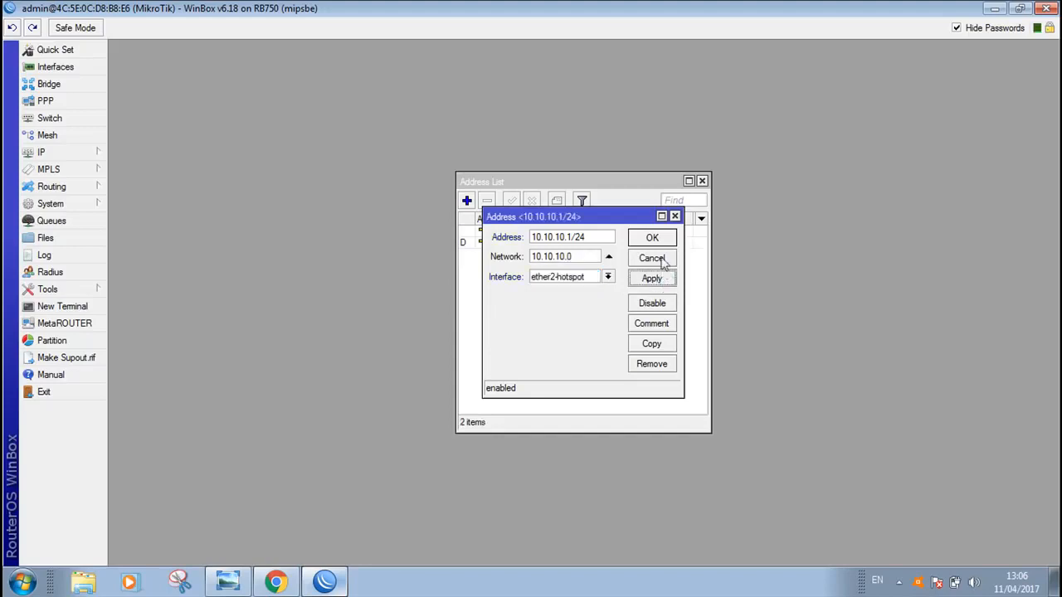
{"action": "left_click", "coordinate": [653, 238]}
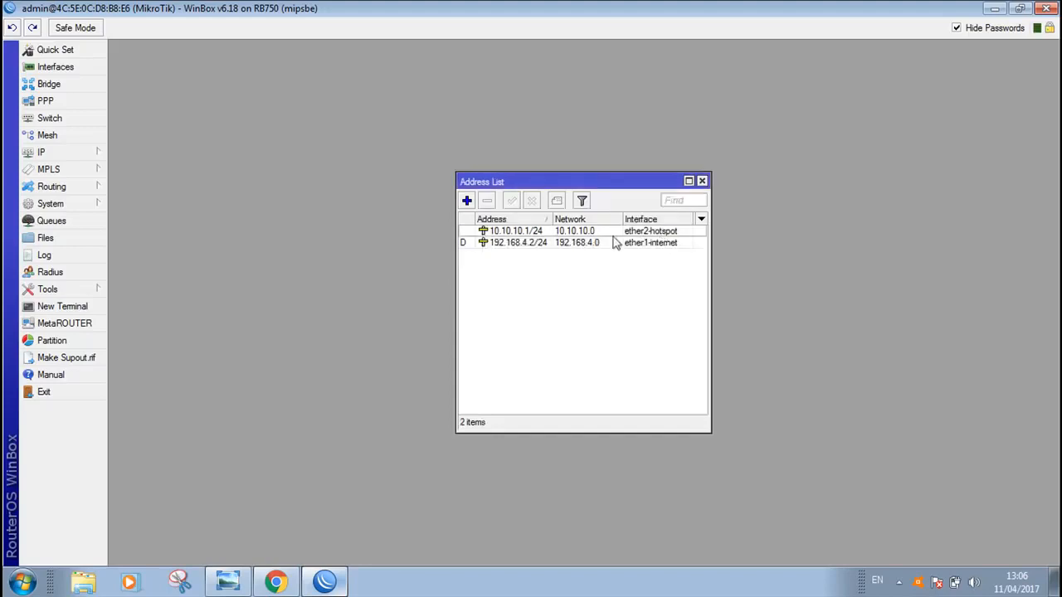
{"action": "left_click", "coordinate": [702, 182]}
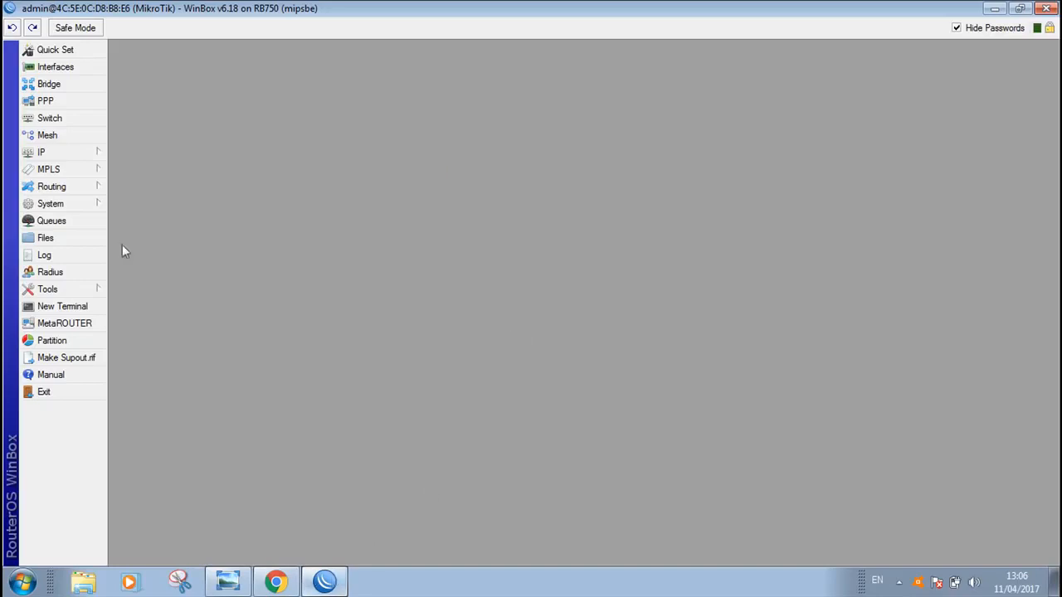
Check the route list's default route gateway against the modem gateway in the network diagram
{"action": "left_click", "coordinate": [53, 156]}
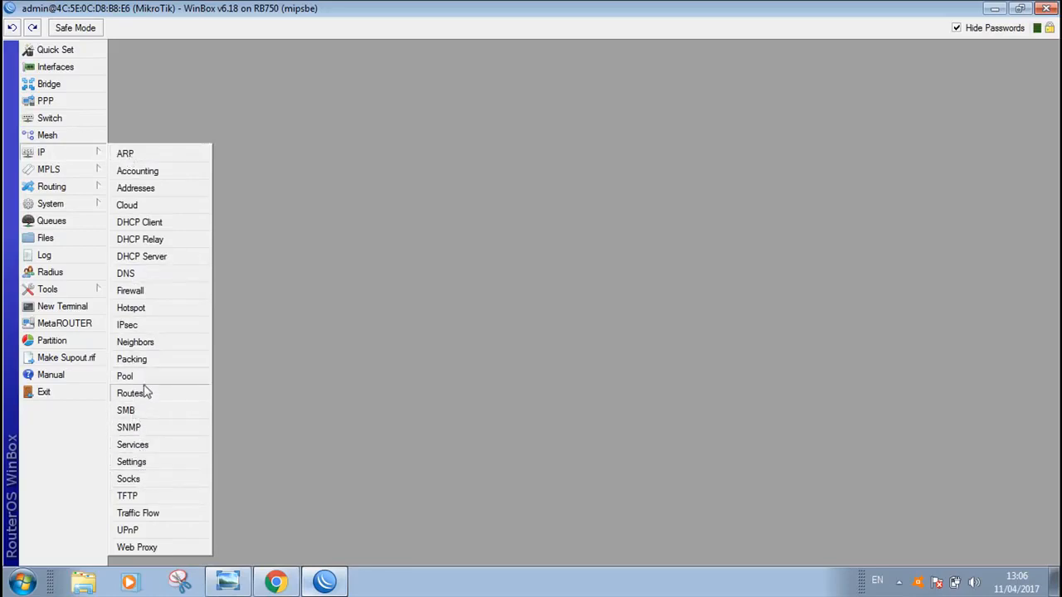
{"action": "left_click", "coordinate": [131, 394]}
{"action": "left_click", "coordinate": [227, 582]}
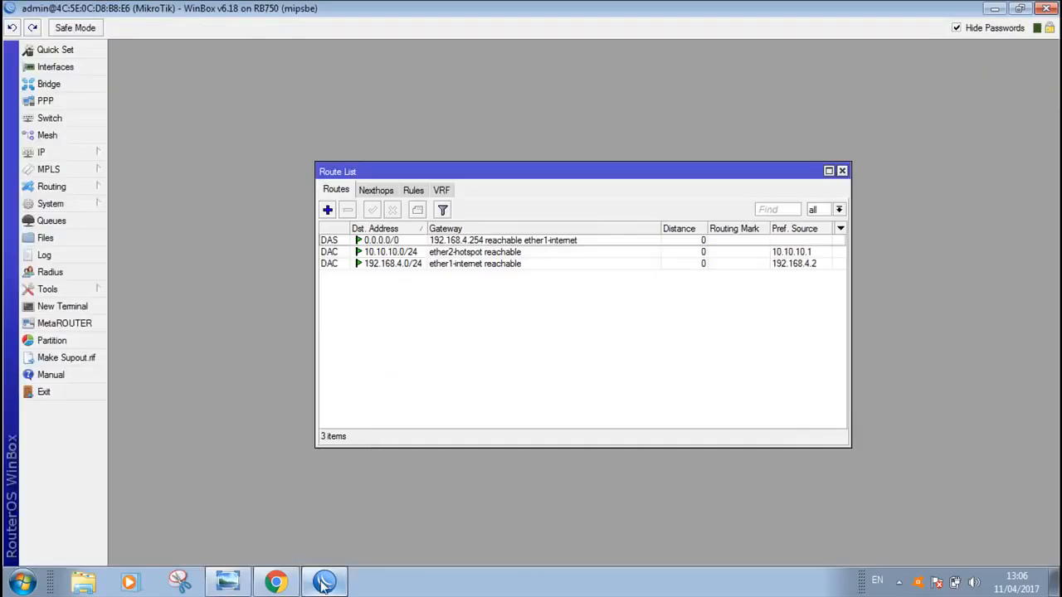
{"action": "left_click", "coordinate": [323, 583]}
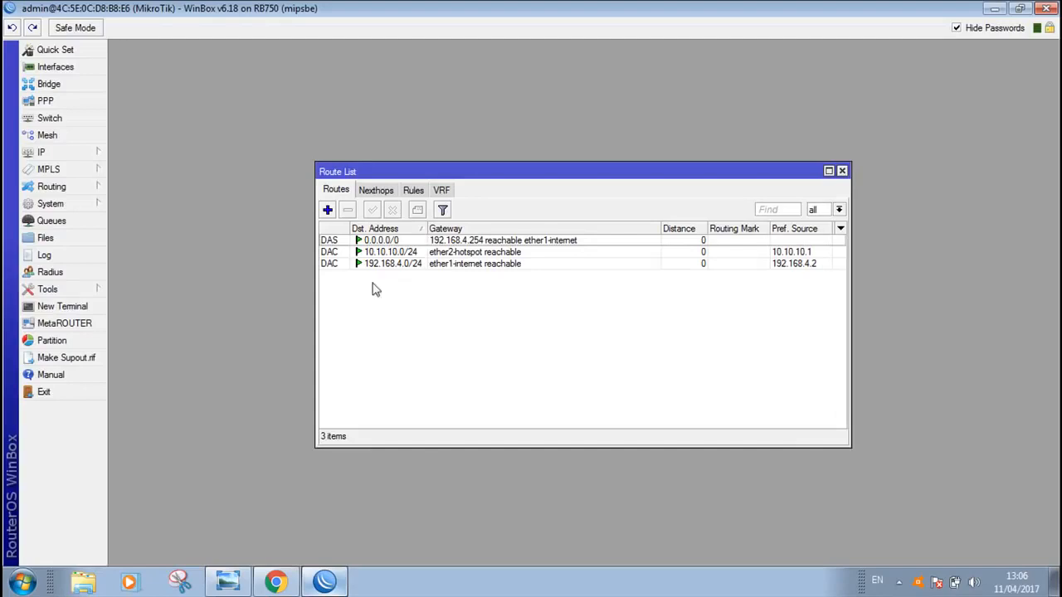
{"action": "left_click", "coordinate": [440, 243]}
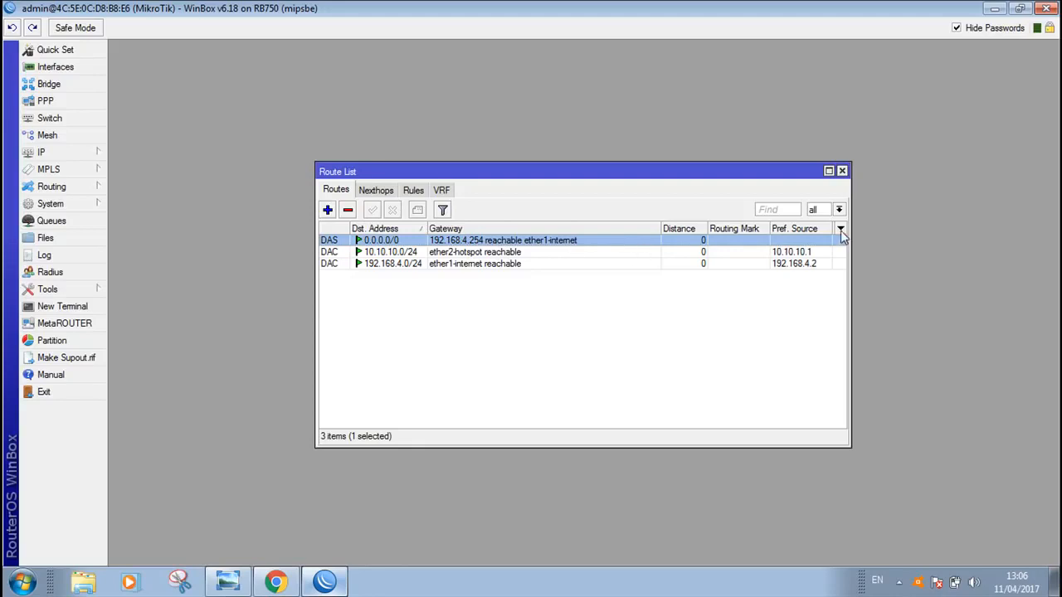
{"action": "left_click", "coordinate": [842, 172]}
Enter 192.168.4.254 and 202.51.229.10 as the two servers in the router's DNS settings
{"action": "left_click", "coordinate": [71, 158]}
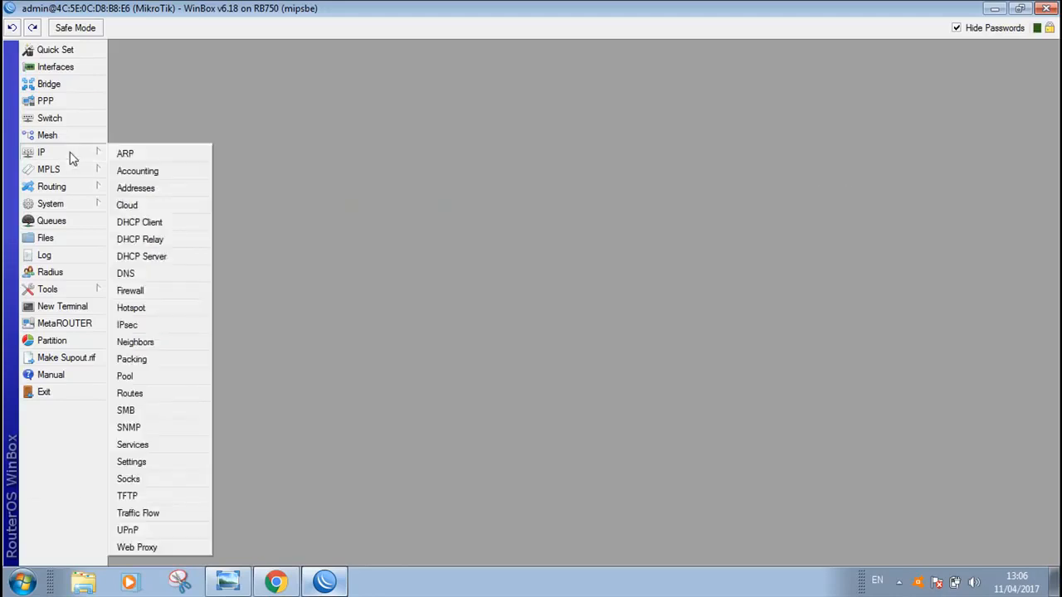
{"action": "left_click", "coordinate": [133, 274]}
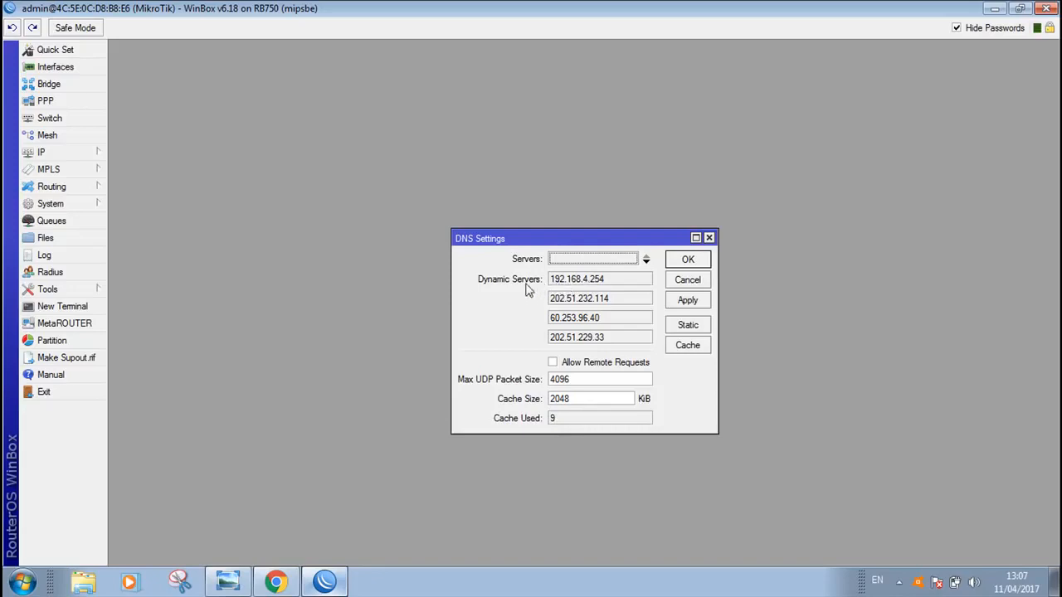
{"action": "left_click", "coordinate": [604, 258]}
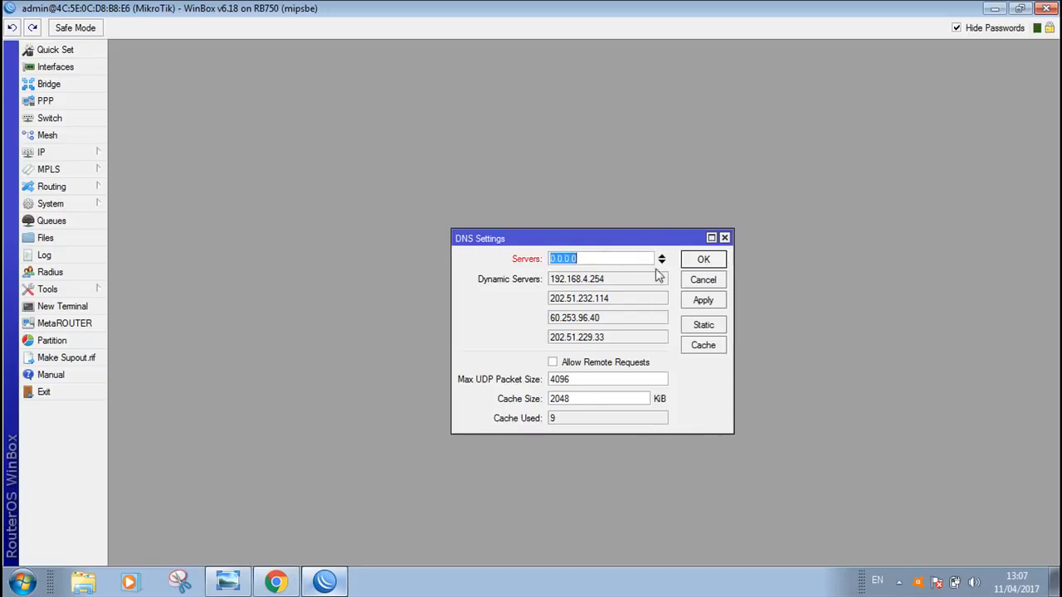
{"action": "type", "text": "192.168.4.254"}
{"action": "left_click", "coordinate": [661, 264]}
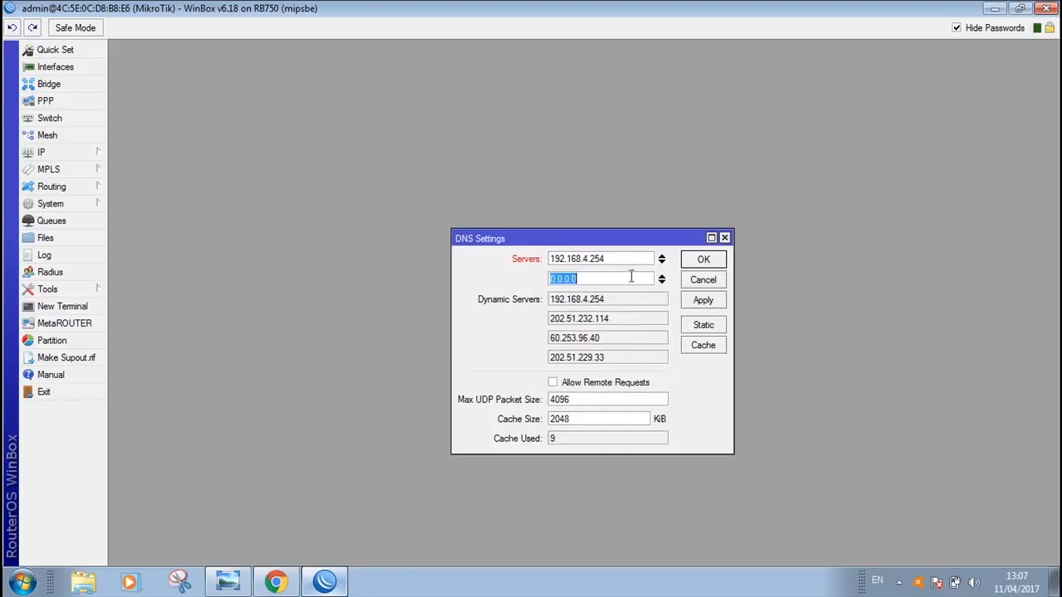
{"action": "type", "text": "202.51.229.10"}
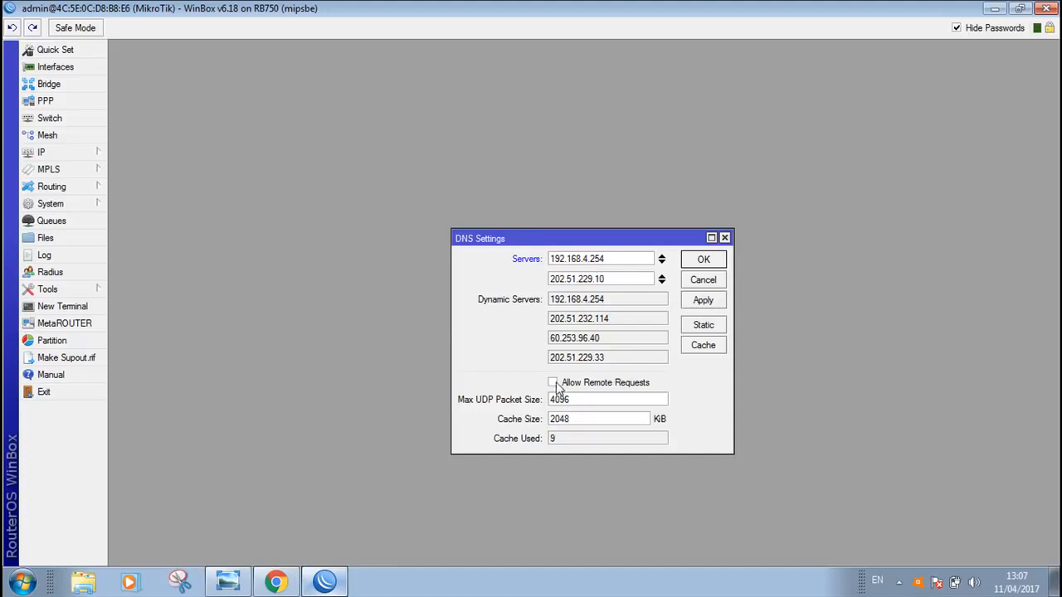
Allow remote requests in the DNS settings and save them
{"action": "left_click", "coordinate": [554, 383]}
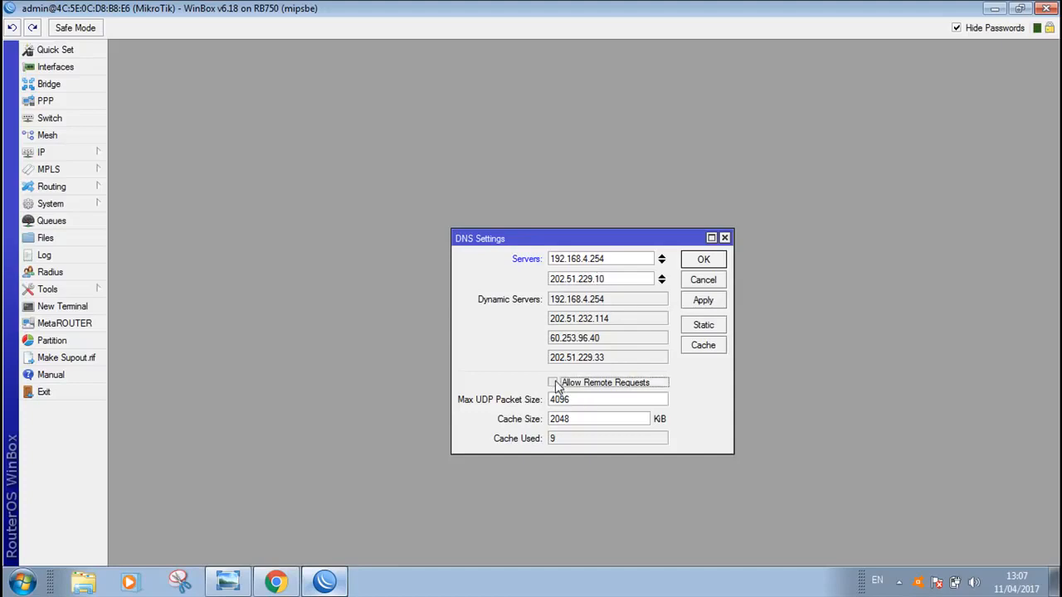
{"action": "left_click", "coordinate": [712, 302]}
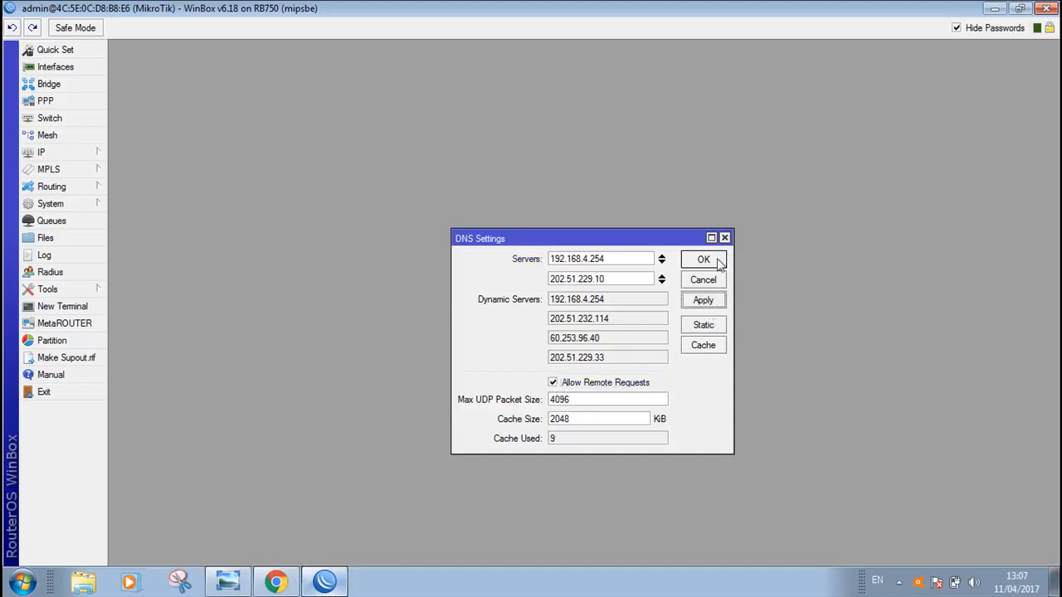
{"action": "left_click", "coordinate": [719, 262]}
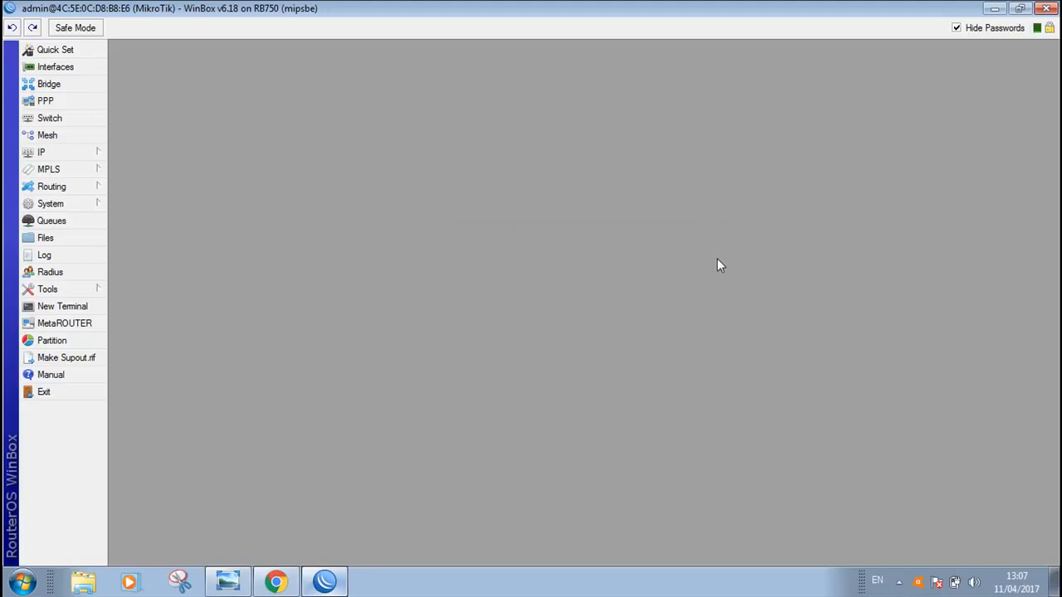
Create a firewall NAT rule on the srcnat chain with ether1-internet as the out interface
{"action": "left_click", "coordinate": [66, 156]}
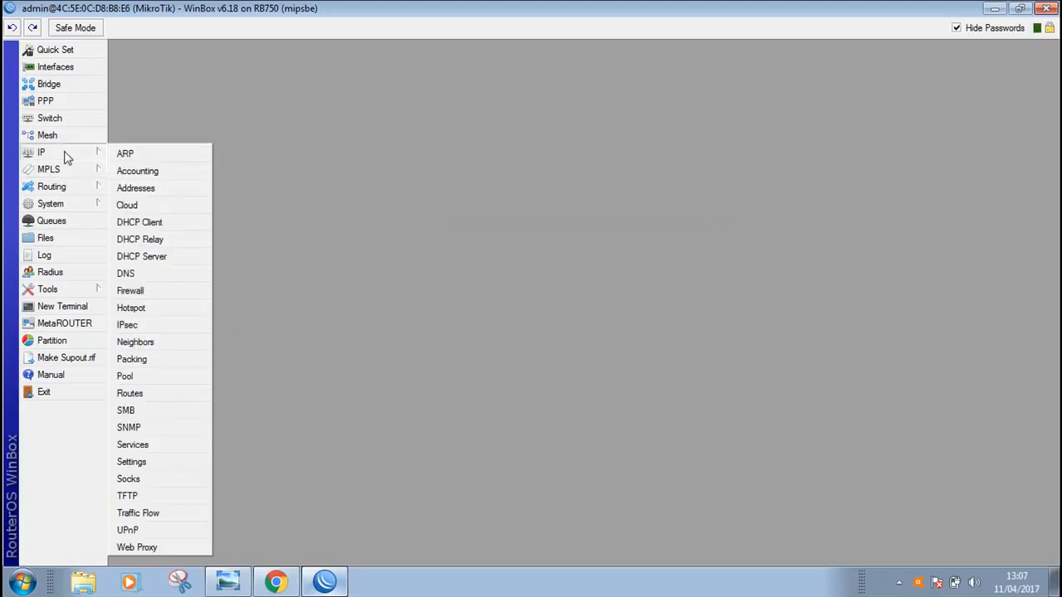
{"action": "left_click", "coordinate": [131, 291]}
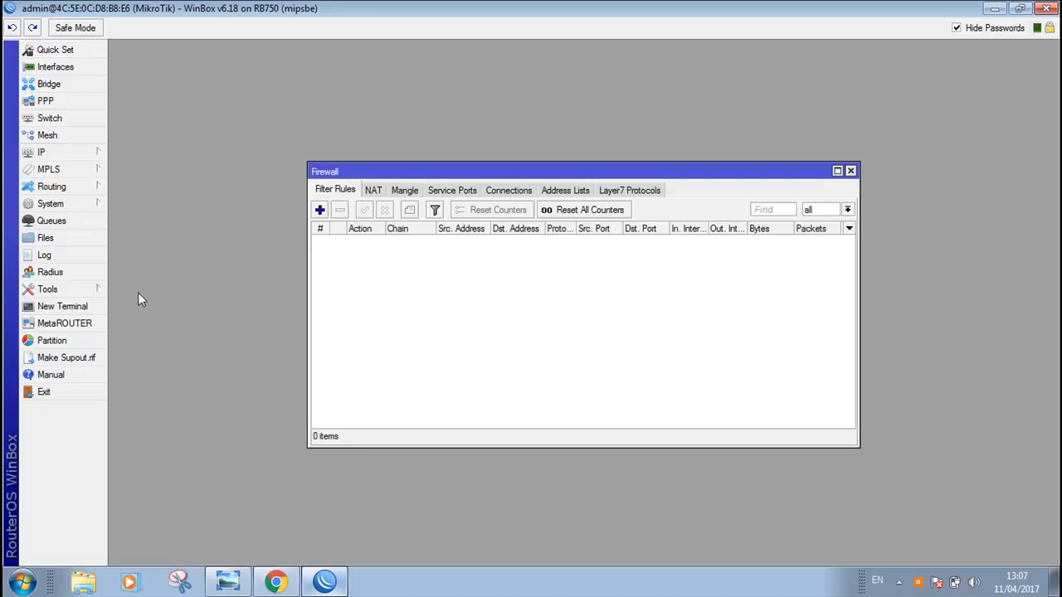
{"action": "left_click", "coordinate": [373, 190]}
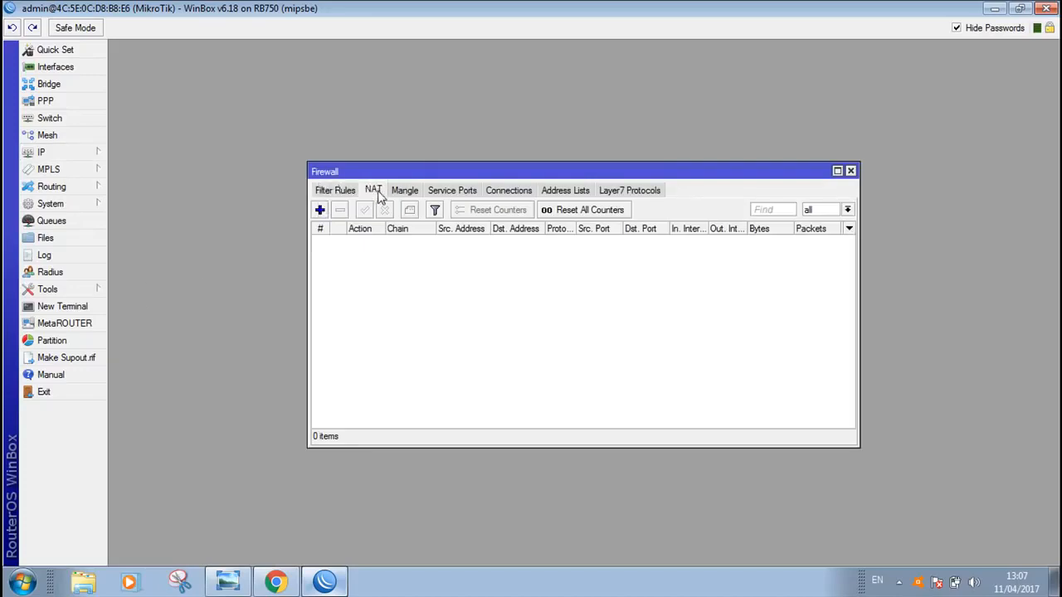
{"action": "left_click", "coordinate": [320, 211]}
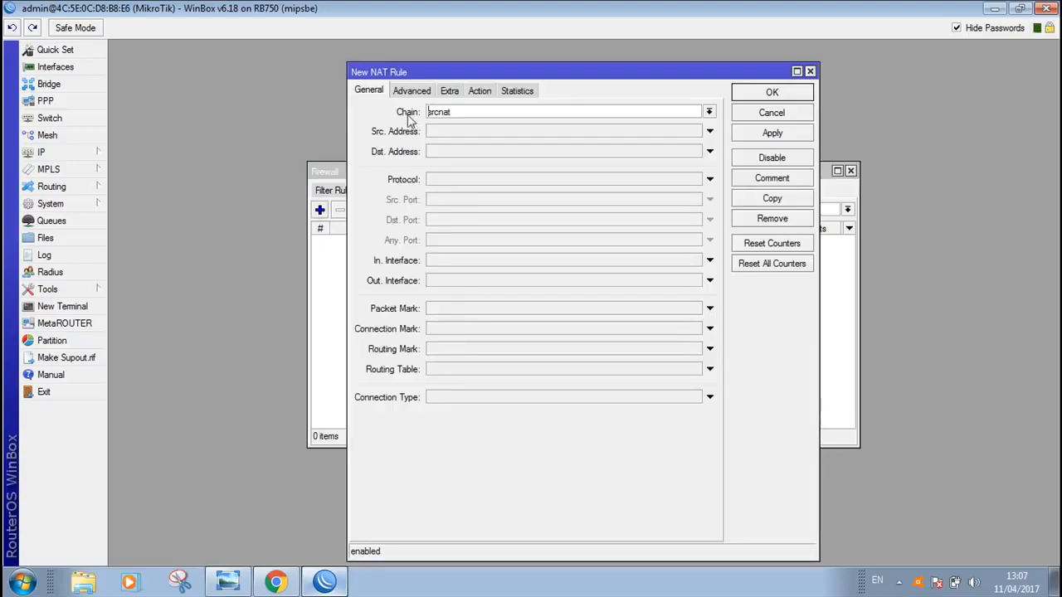
{"action": "double_click", "coordinate": [457, 111]}
{"action": "left_click", "coordinate": [432, 283]}
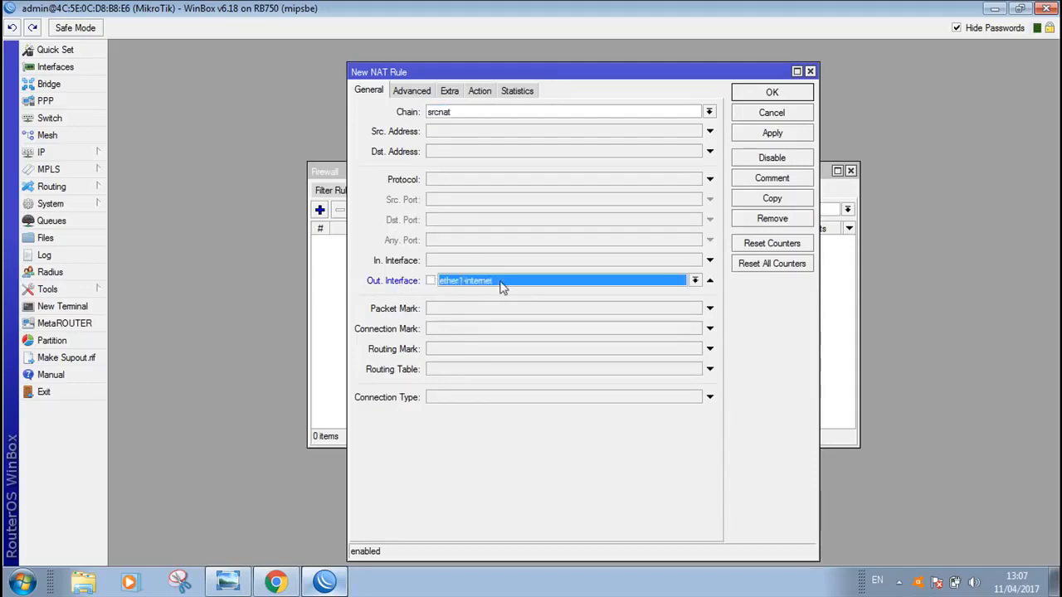
Set the new NAT rule's action to masquerade, save the rule and close the firewall window
{"action": "left_click", "coordinate": [479, 91]}
{"action": "left_click", "coordinate": [463, 112]}
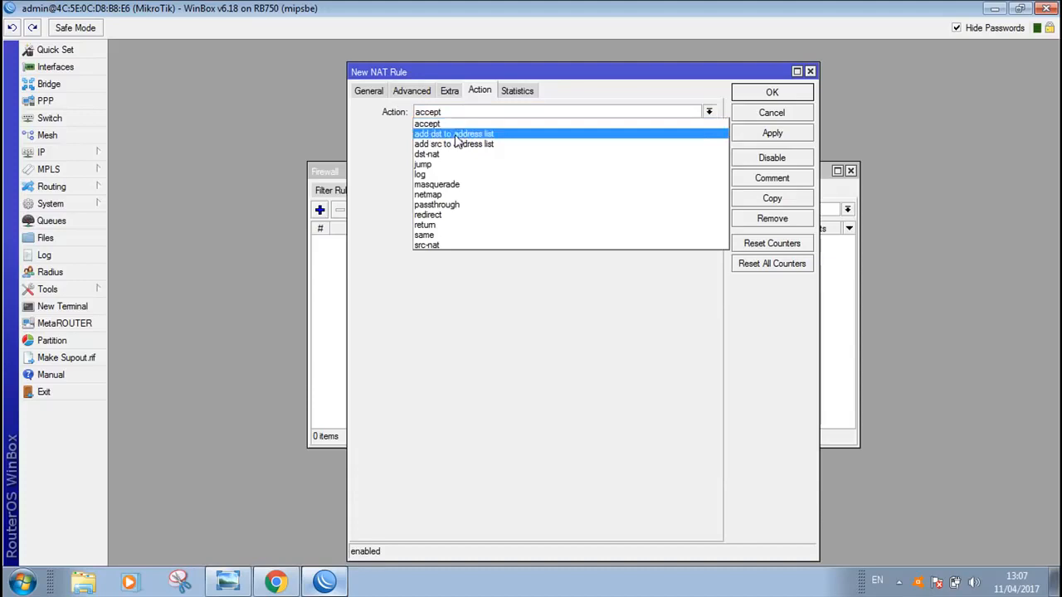
{"action": "left_click", "coordinate": [447, 186]}
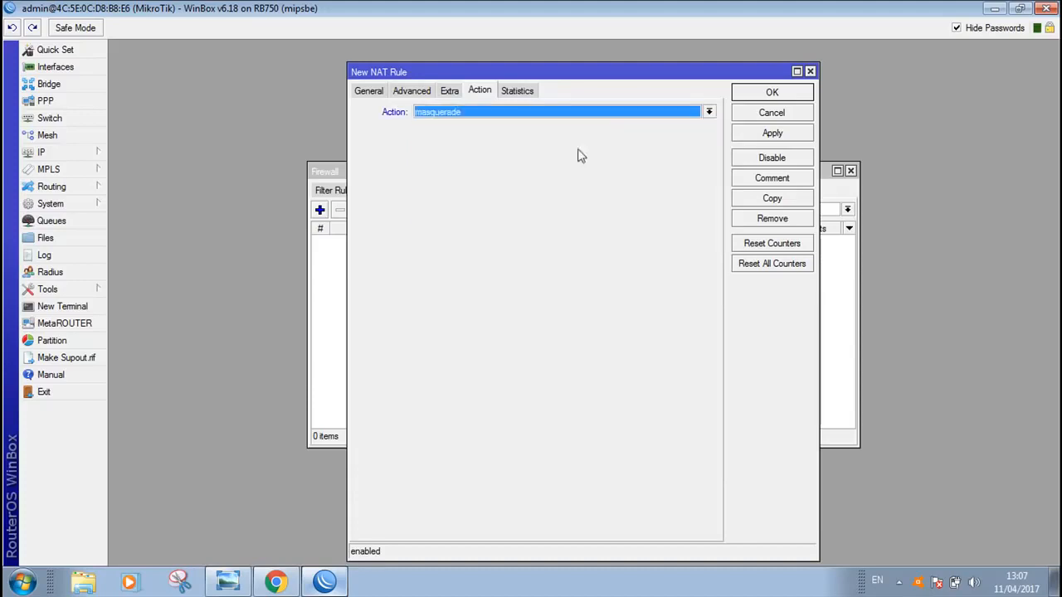
{"action": "left_click", "coordinate": [773, 135]}
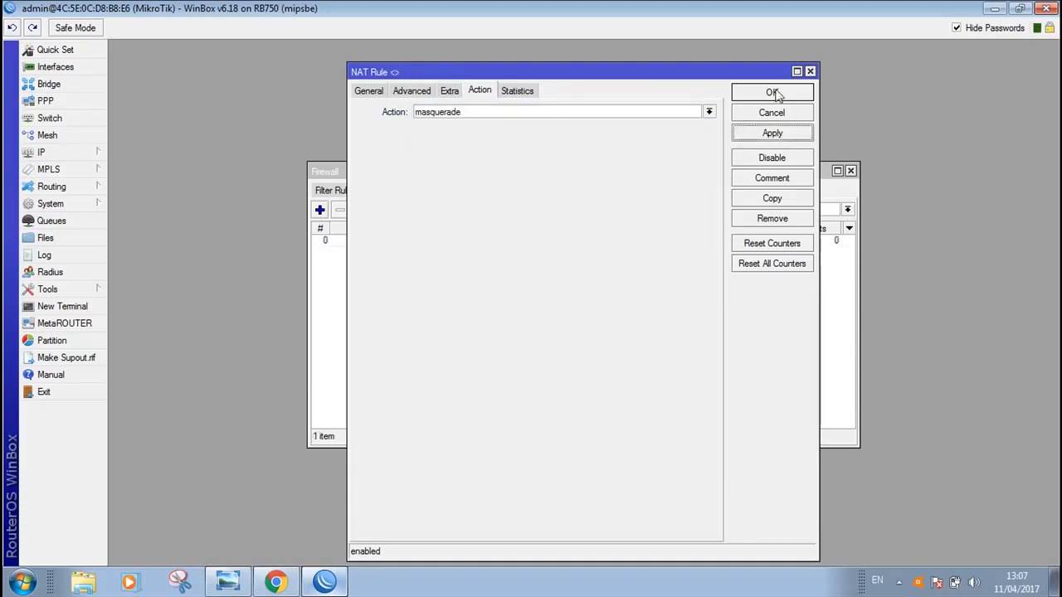
{"action": "left_click", "coordinate": [774, 92]}
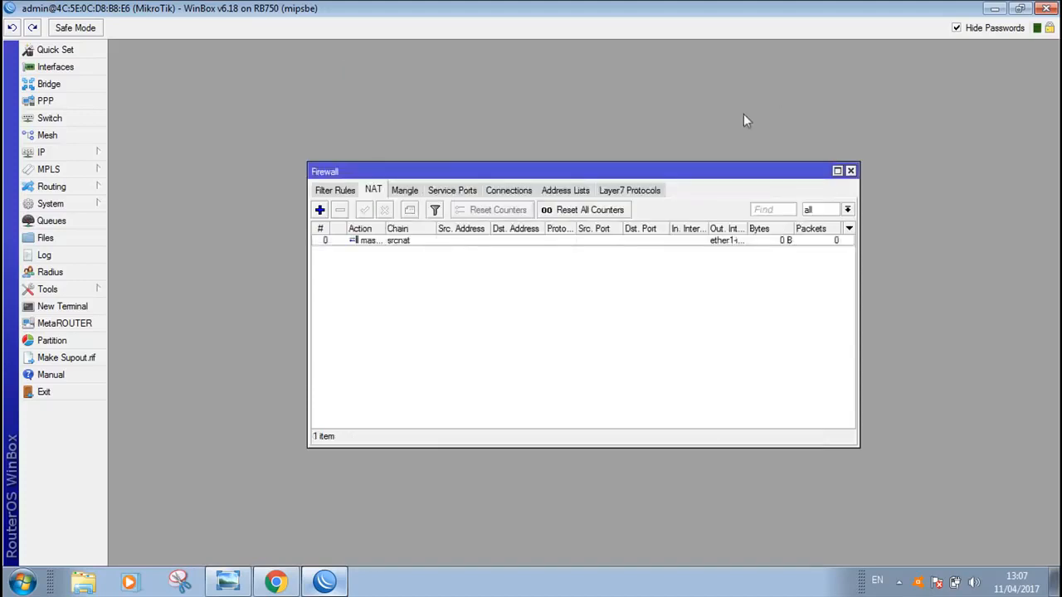
{"action": "left_click", "coordinate": [850, 170]}
Test the router's internet connection by pinging google.com from a new terminal, stop the ping and close the terminal
{"action": "left_click", "coordinate": [66, 306]}
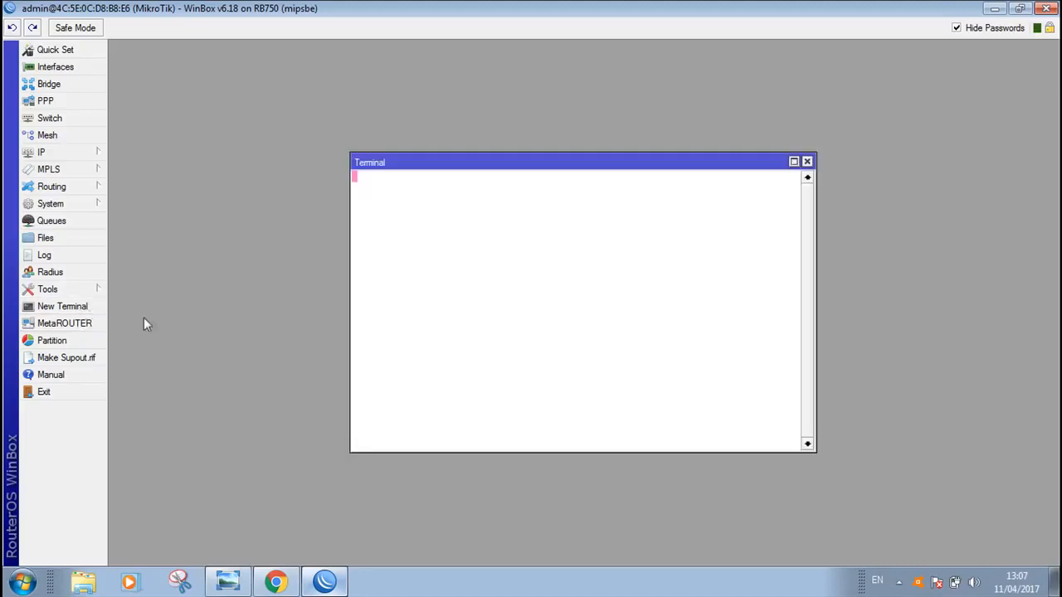
{"action": "type", "text": "pi"}
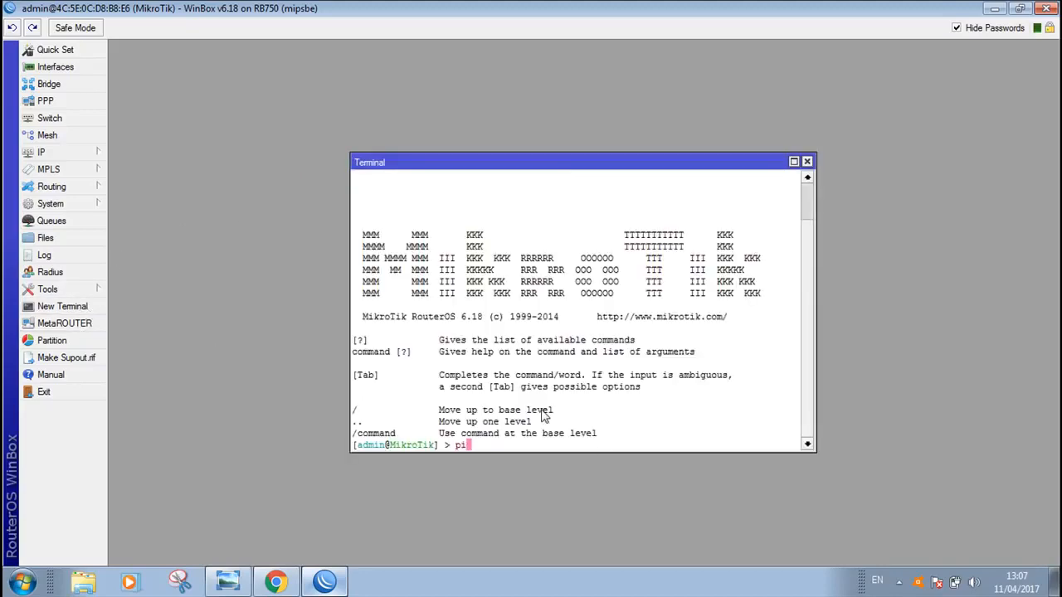
{"action": "type", "text": "ng google.com"}
{"action": "key", "text": "Return"}
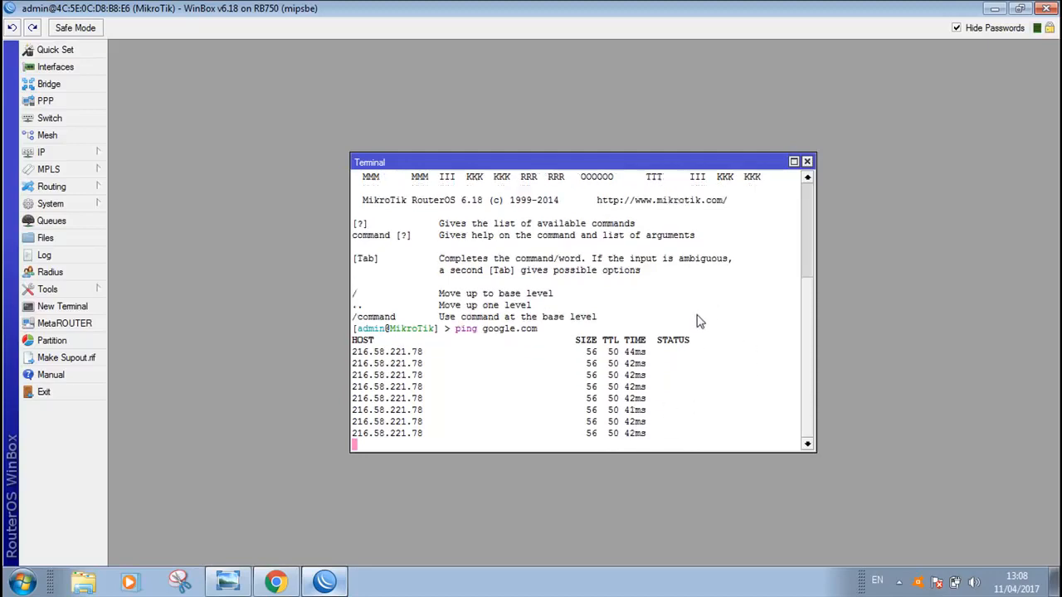
{"action": "key", "text": "ctrl+c"}
{"action": "left_click", "coordinate": [806, 162]}
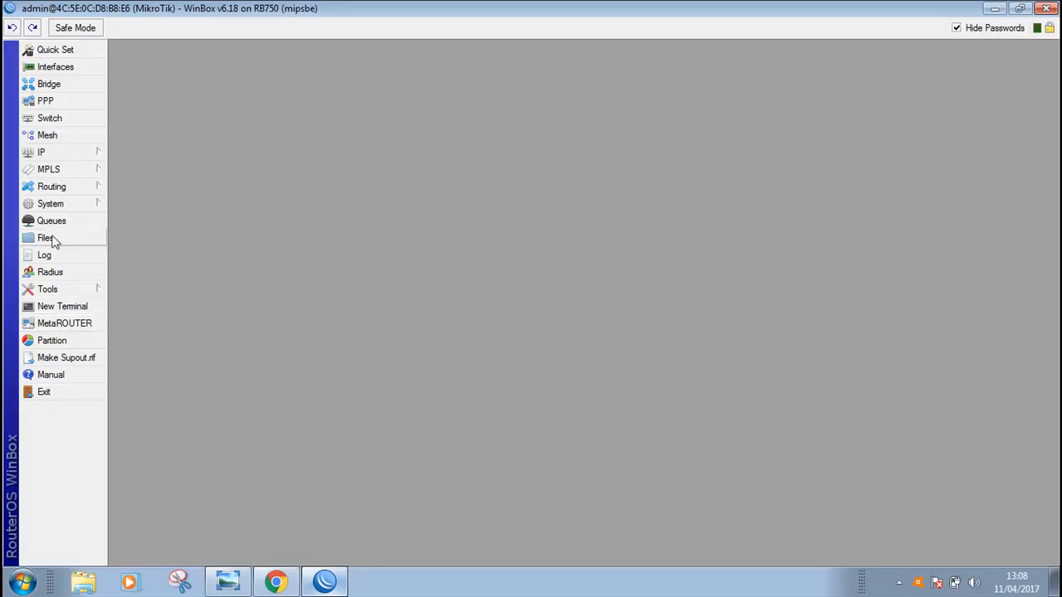
Start Hotspot Setup, consult the soal_Jaringan hotspot diagram in Windows Photo Viewer and return to WinBox
{"action": "left_click", "coordinate": [54, 155]}
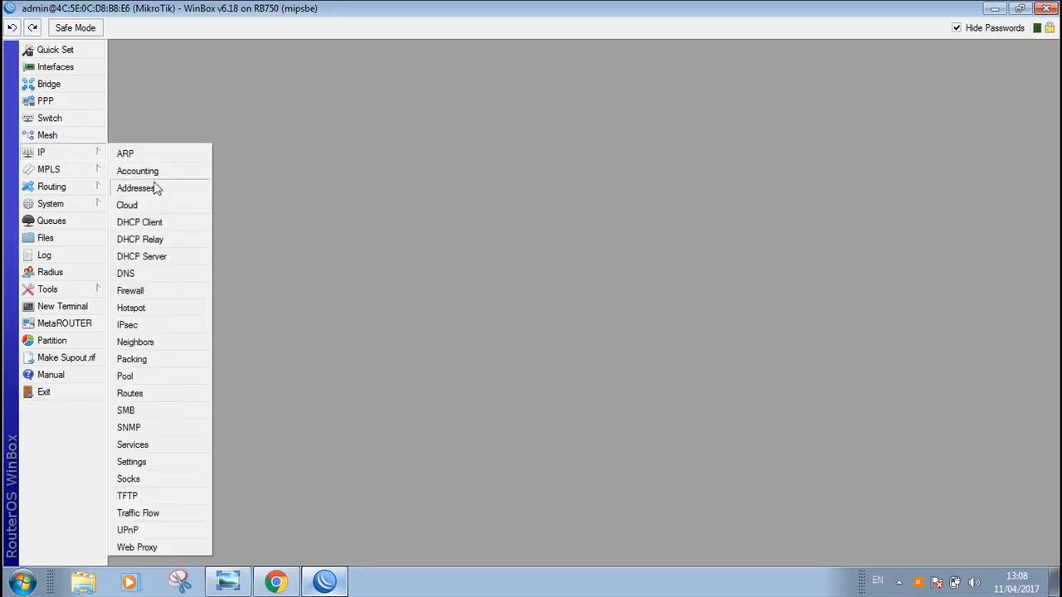
{"action": "left_click", "coordinate": [147, 310]}
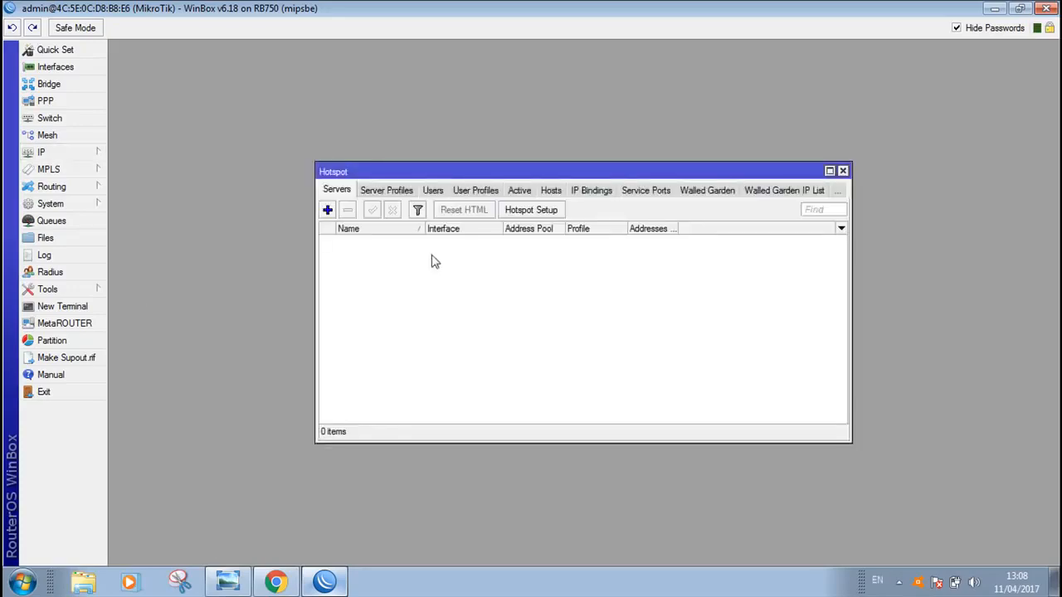
{"action": "left_click", "coordinate": [538, 212]}
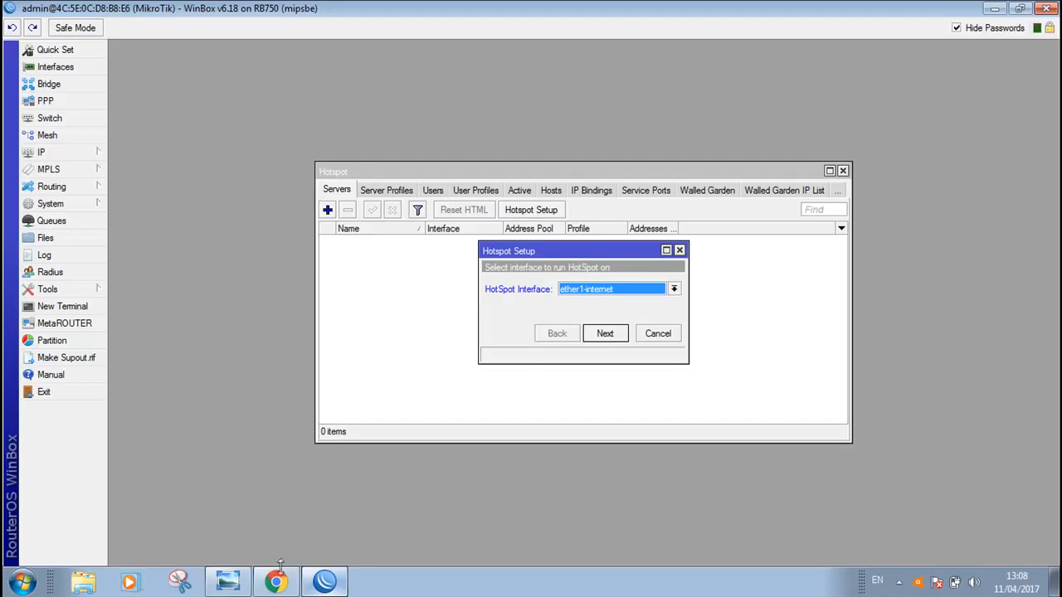
{"action": "left_click", "coordinate": [231, 585]}
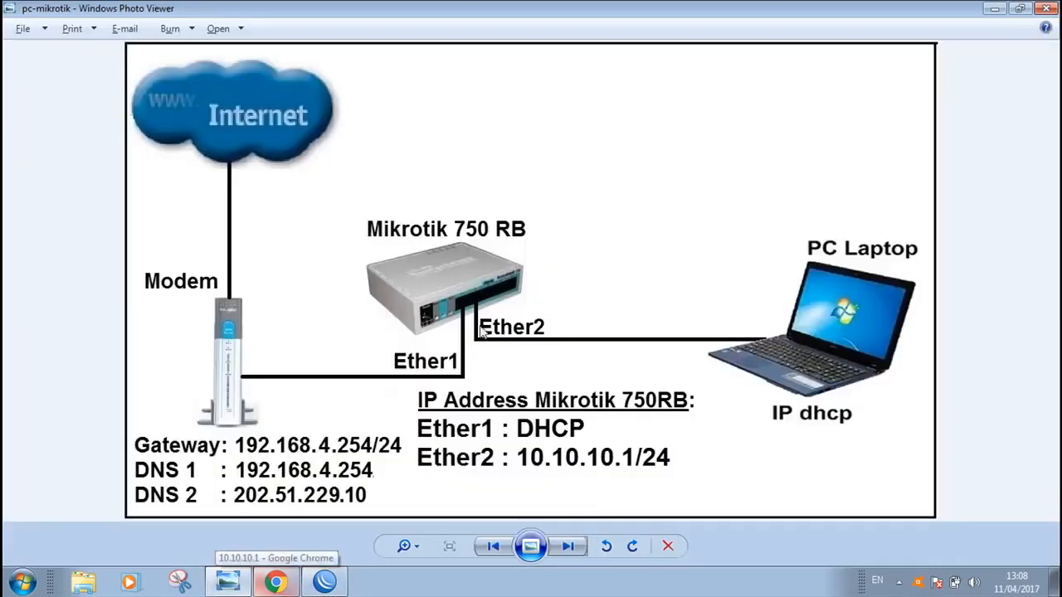
{"action": "left_click", "coordinate": [493, 548]}
{"action": "left_click", "coordinate": [492, 548]}
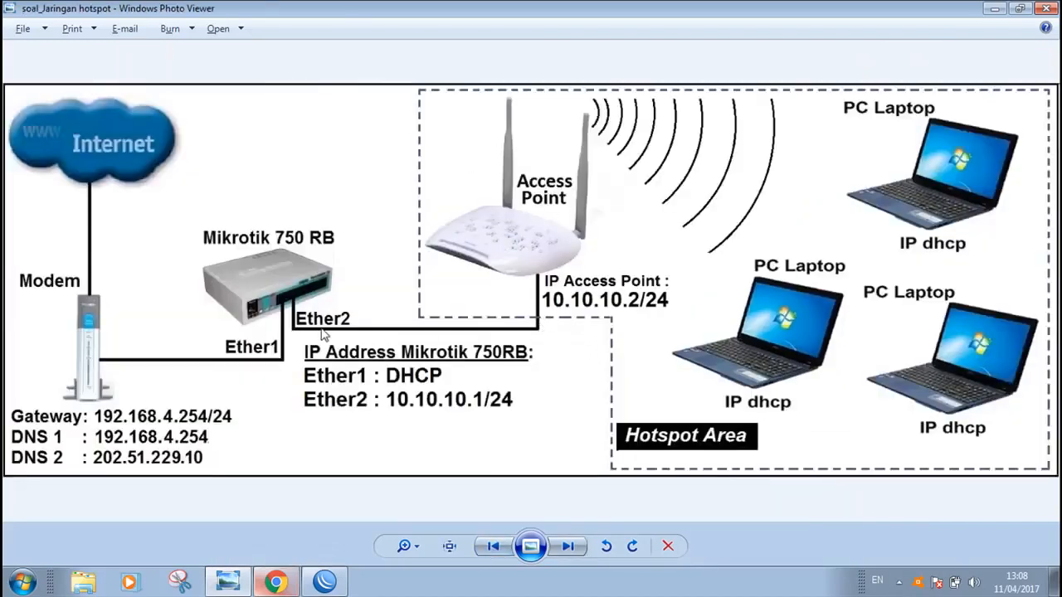
{"action": "left_click", "coordinate": [324, 581]}
Choose ether2-hotspot as the HotSpot interface and accept local address 10.10.10.1/24 with Masquerade Network enabled
{"action": "left_click", "coordinate": [672, 289]}
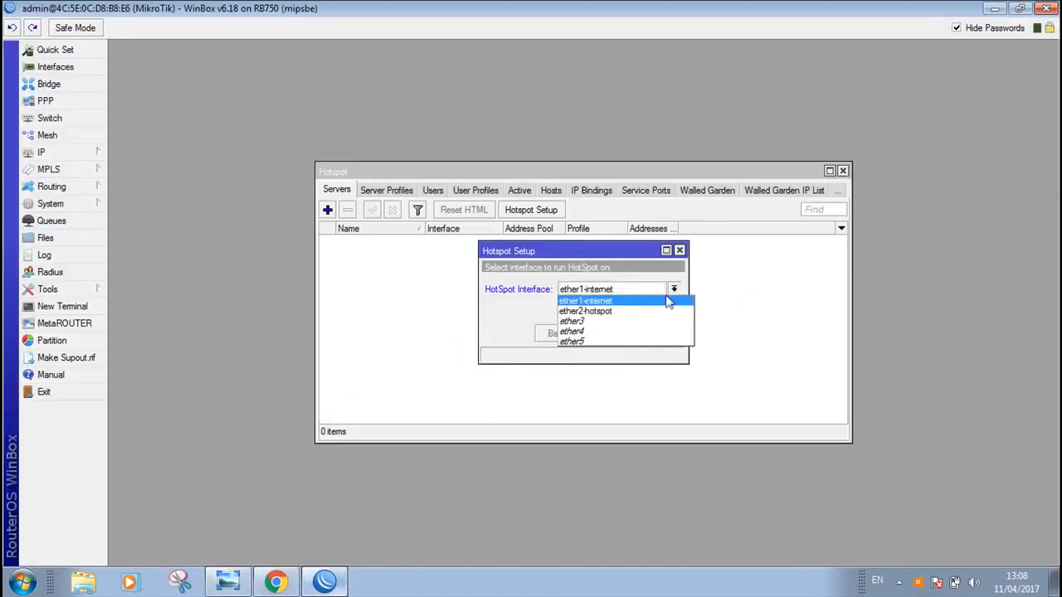
{"action": "left_click", "coordinate": [612, 312]}
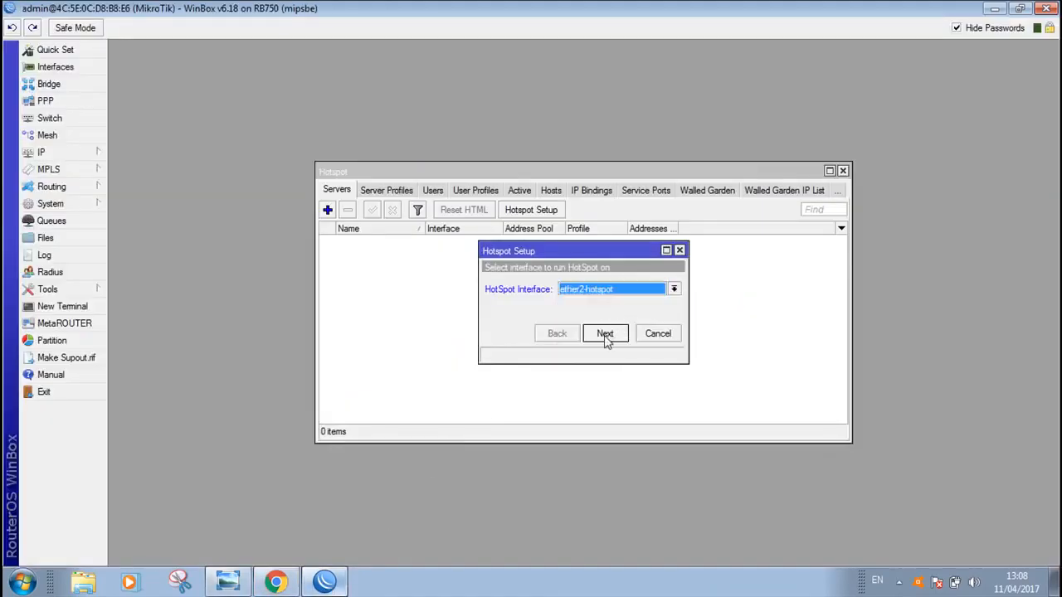
{"action": "left_click", "coordinate": [605, 333]}
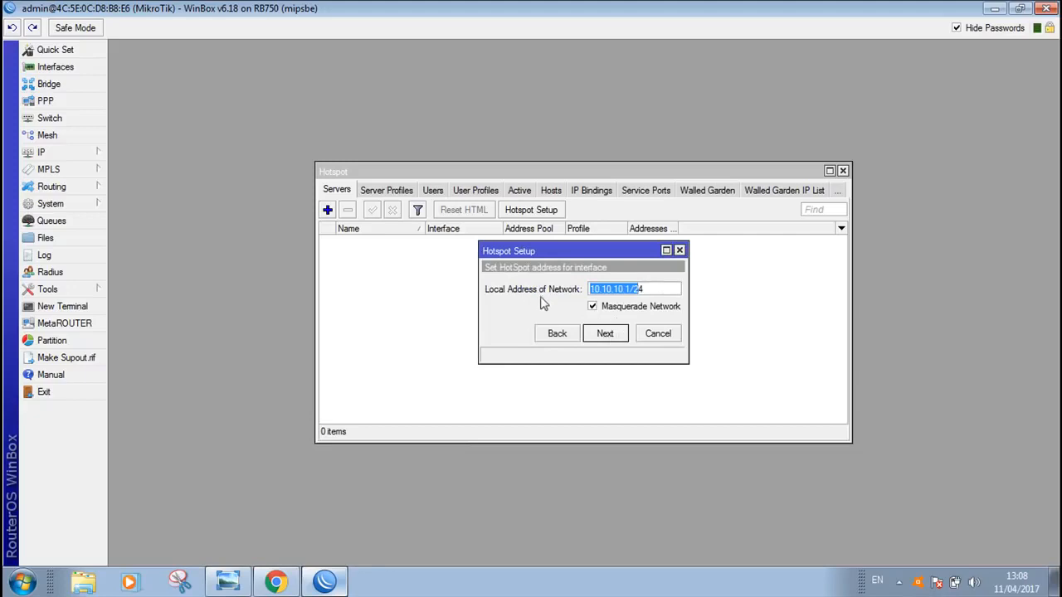
{"action": "left_click", "coordinate": [605, 334]}
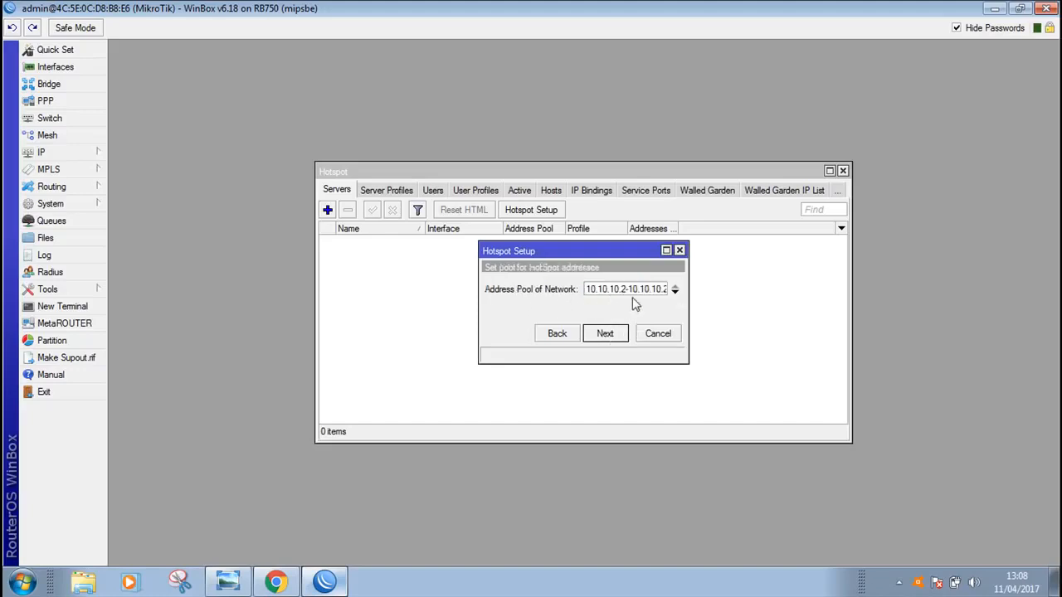
Set the hotspot address pool to 10.10.10.2-10.10.10.254 and accept it
{"action": "left_click", "coordinate": [625, 289]}
{"action": "left_click_drag", "start_coordinate": [662, 290], "coordinate": [650, 289]}
{"action": "type", "text": "20"}
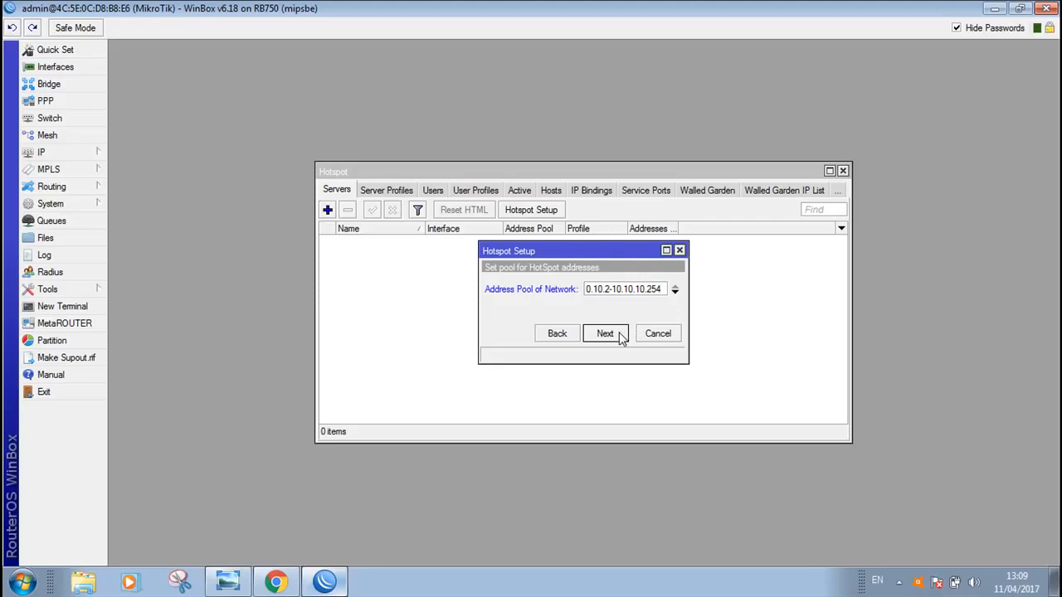
{"action": "left_click", "coordinate": [612, 337]}
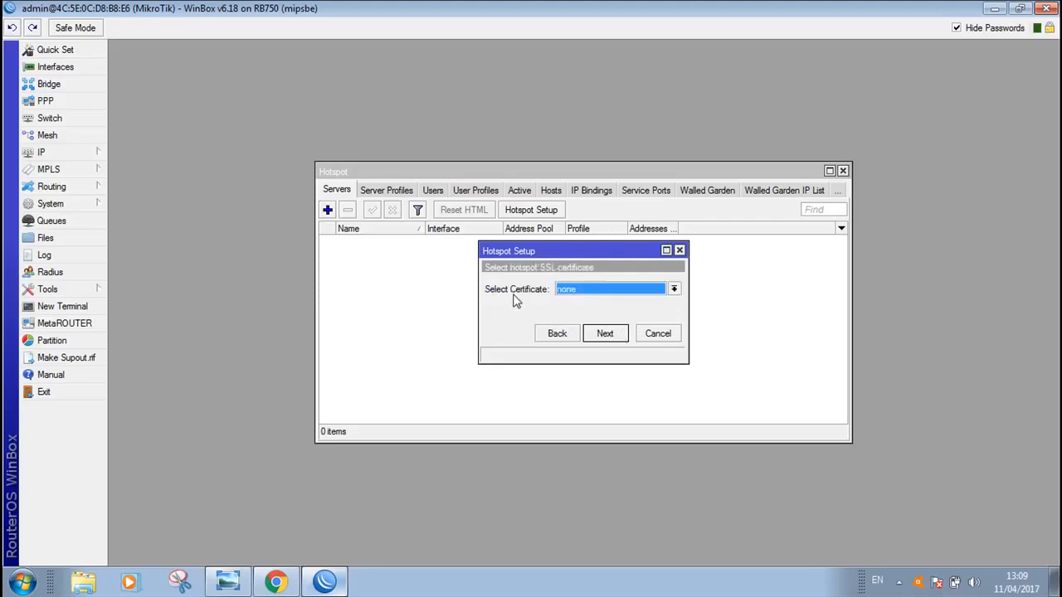
Select none as the hotspot SSL certificate and continue to the SMTP server setting
{"action": "left_click", "coordinate": [677, 291]}
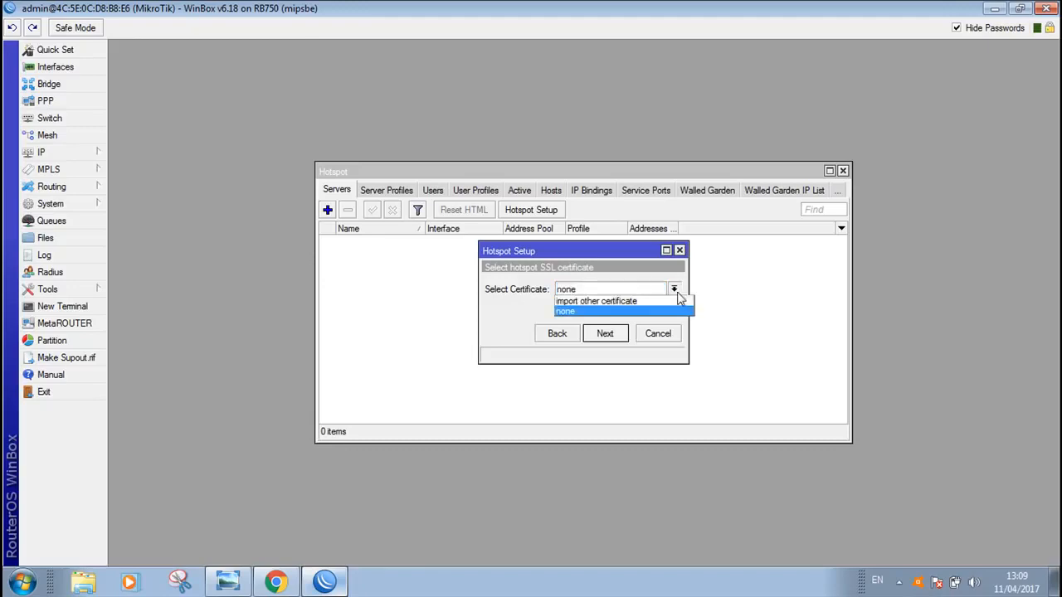
{"action": "left_click", "coordinate": [561, 311]}
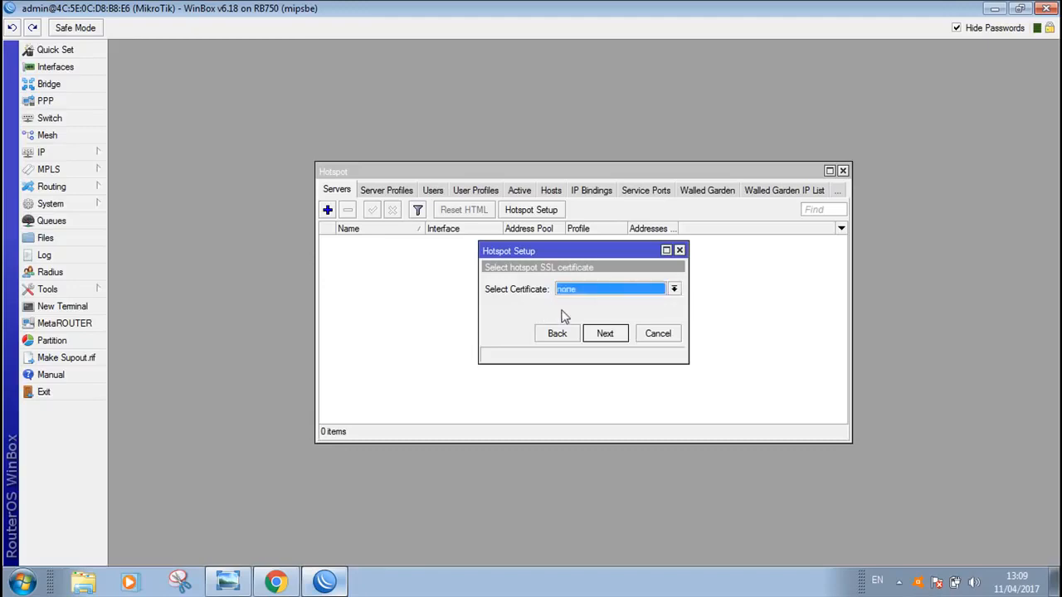
{"action": "left_click", "coordinate": [608, 333]}
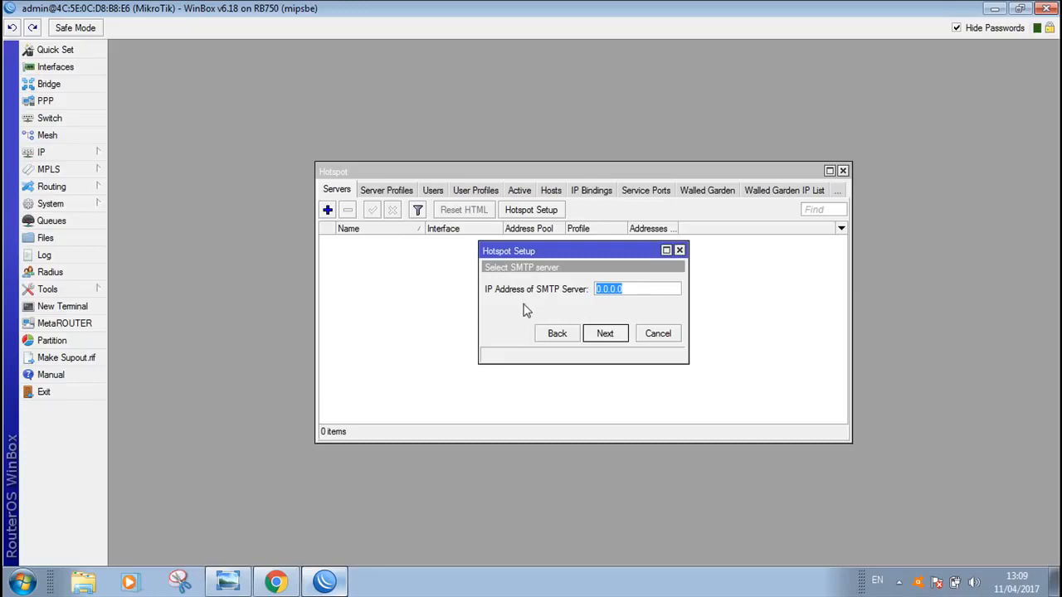
Accept SMTP server 0.0.0.0 and DNS servers 192.168.4.254 and 202.51.229.10 for the hotspot
{"action": "left_click", "coordinate": [610, 335]}
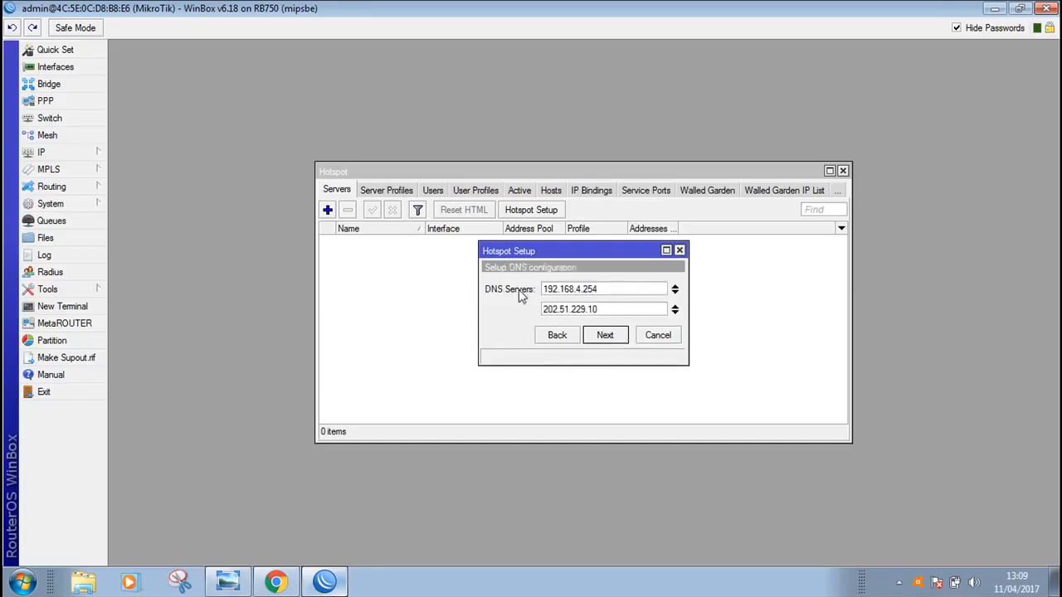
{"action": "left_click", "coordinate": [605, 335]}
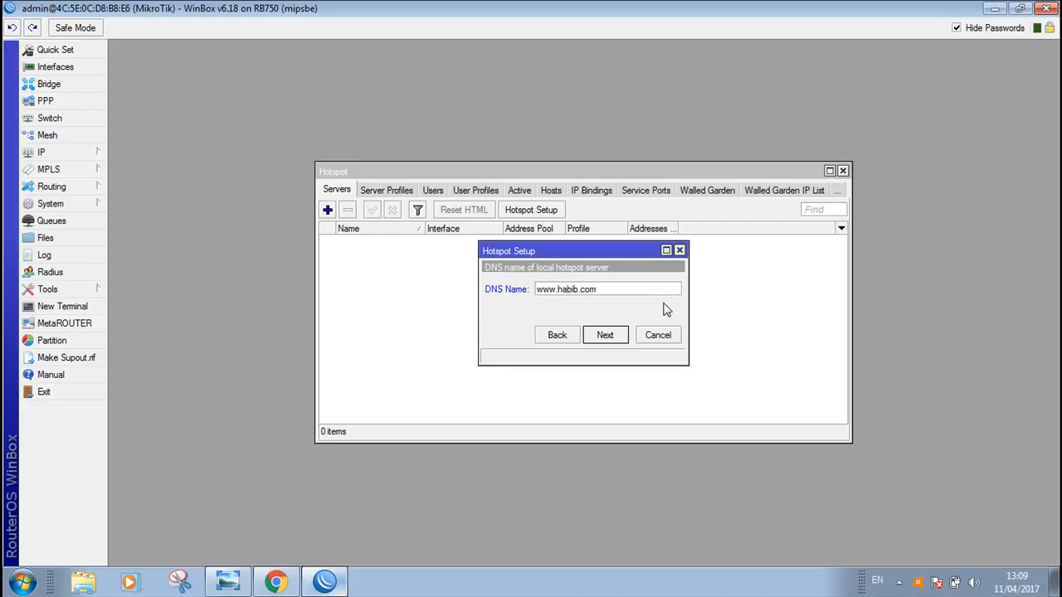
Set the local hotspot server's DNS name to the owner's www .com domain and accept it
{"action": "left_click_drag", "start_coordinate": [603, 289], "coordinate": [538, 292]}
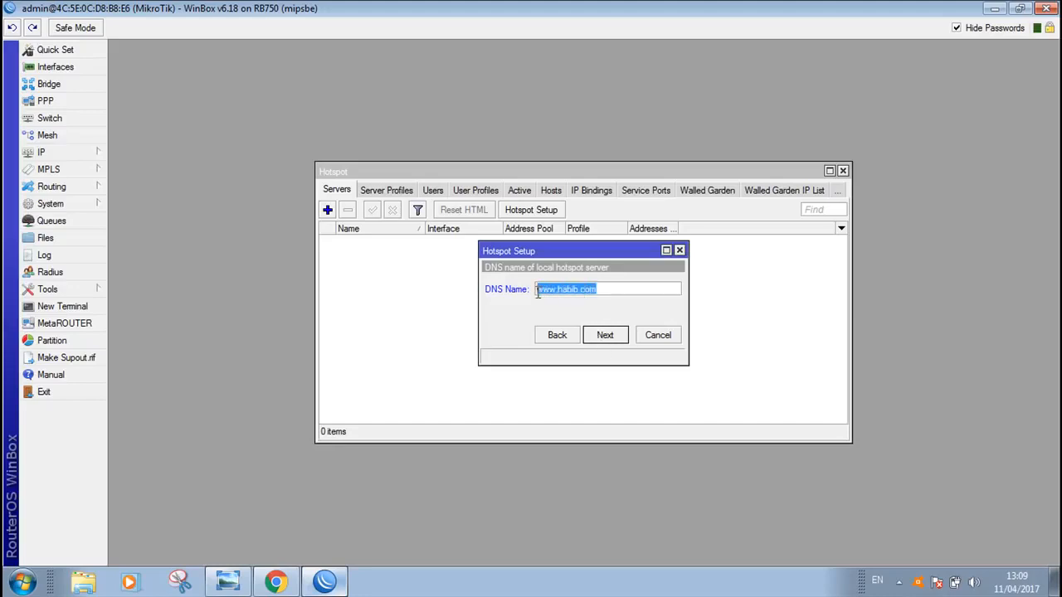
{"action": "left_click", "coordinate": [602, 289]}
{"action": "double_click", "coordinate": [557, 288]}
{"action": "left_click", "coordinate": [614, 341]}
Create the local HotSpot user admin with its password and finish the Hotspot Setup
{"action": "left_click", "coordinate": [614, 311]}
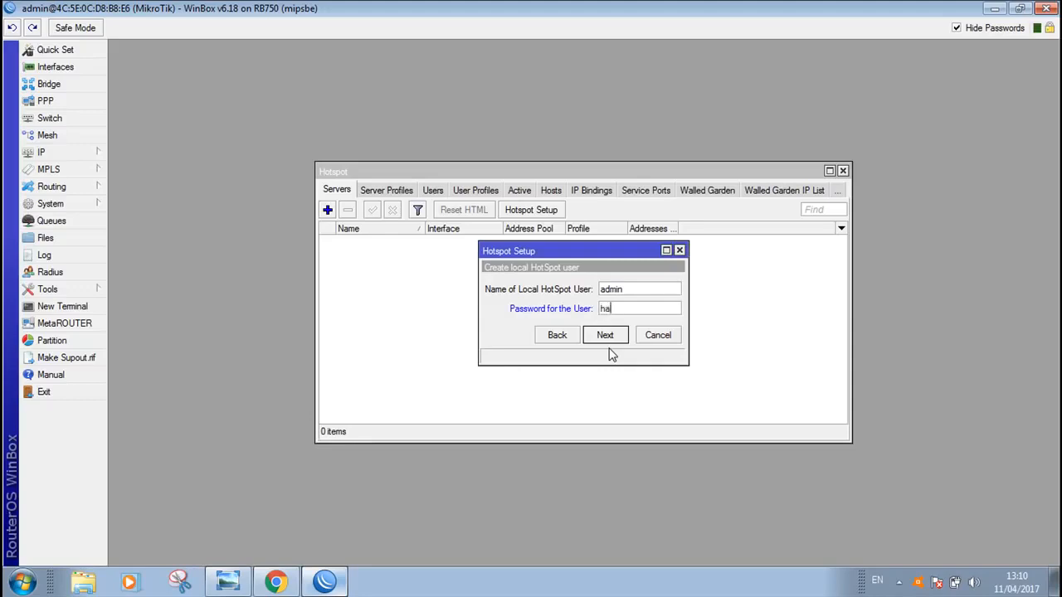
{"action": "left_click", "coordinate": [610, 339]}
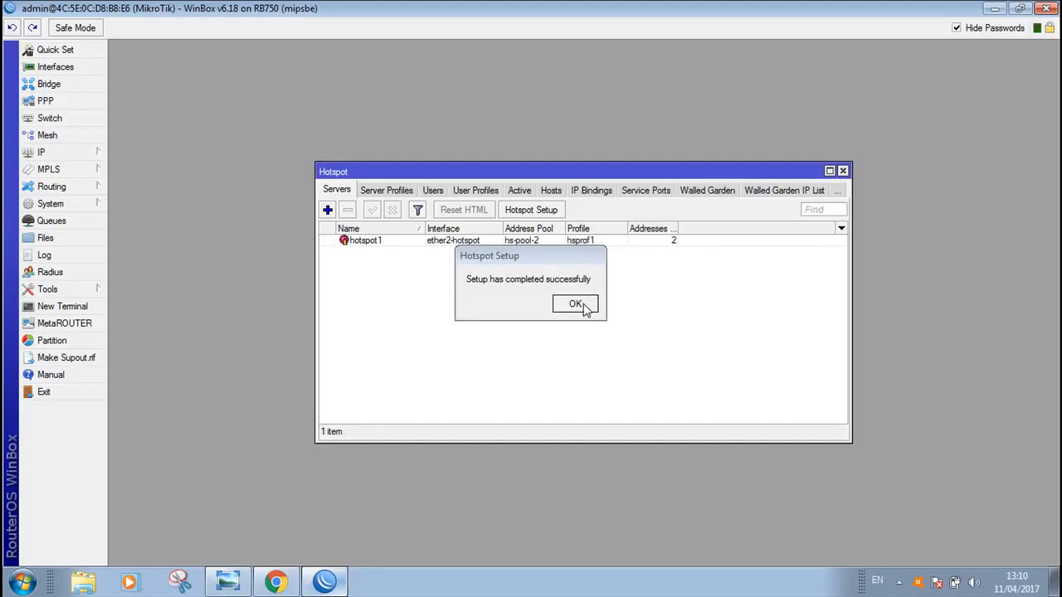
{"action": "left_click", "coordinate": [576, 304]}
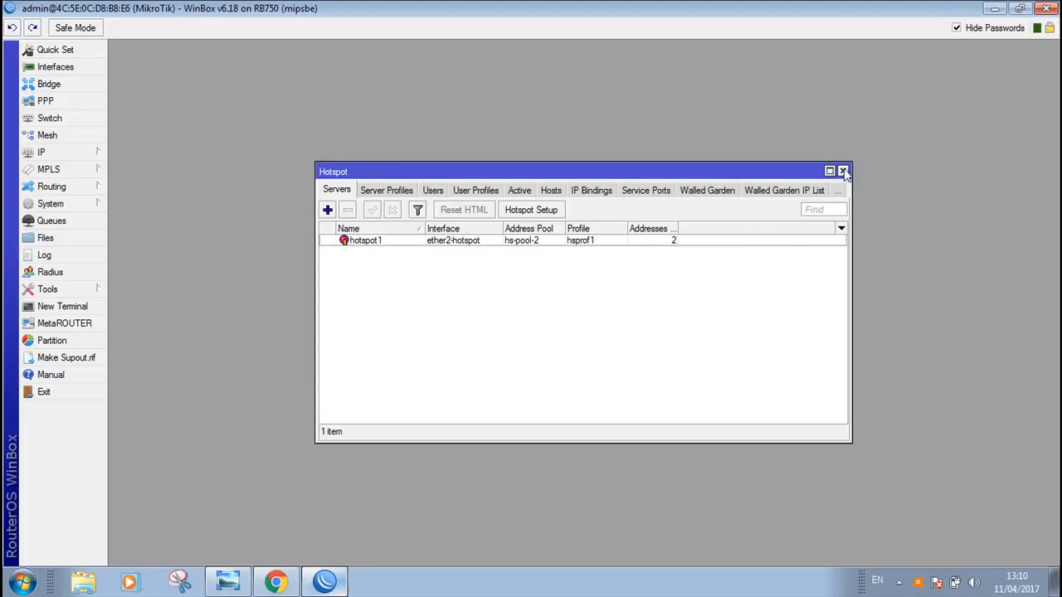
Enlarge the Hotspot window, consult the soal_Jaringan hotspot diagram in Windows Photo Viewer and return to WinBox
{"action": "left_click_drag", "start_coordinate": [562, 163], "coordinate": [482, 107]}
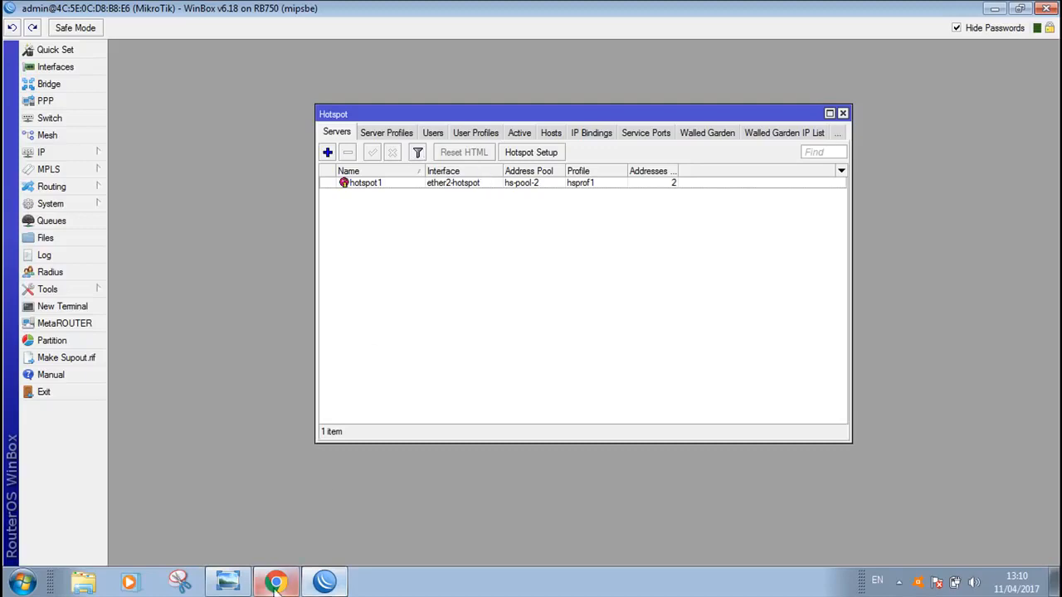
{"action": "left_click", "coordinate": [231, 581]}
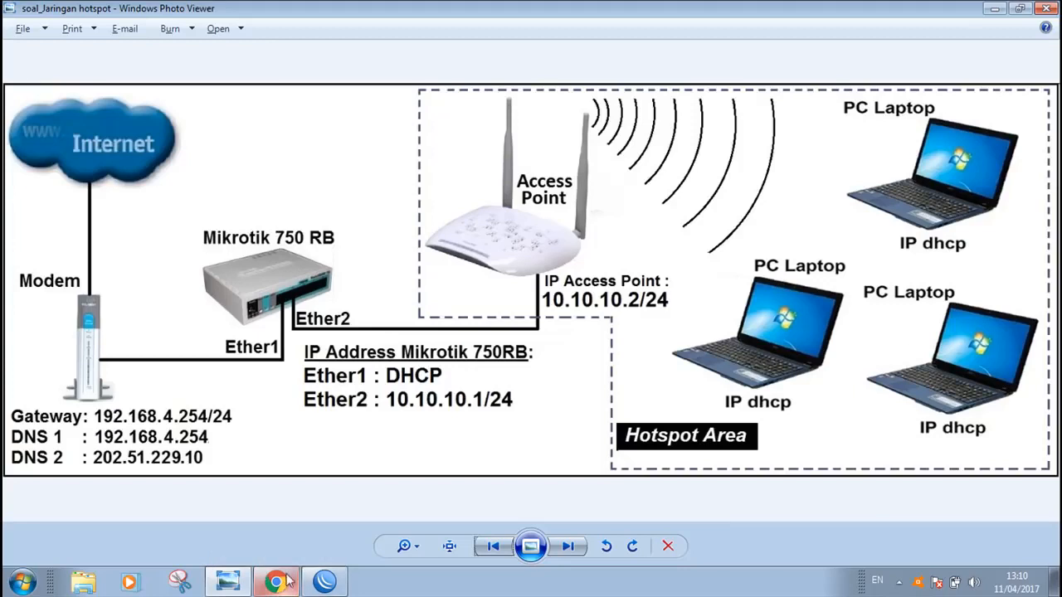
{"action": "left_click", "coordinate": [324, 580]}
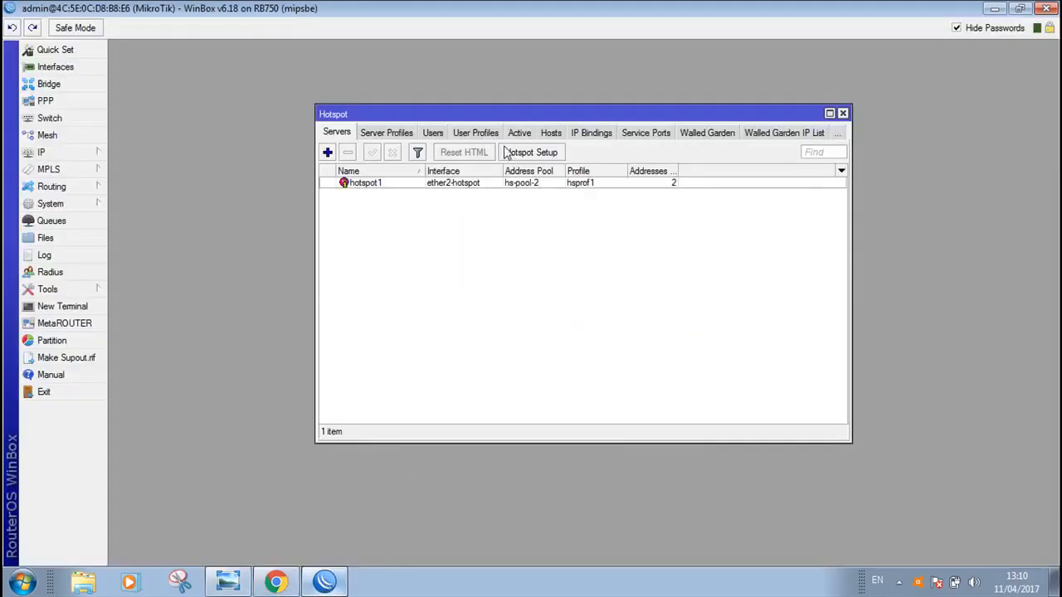
Start a new hotspot user, enter the person's name and the account password, and turn off Hide Passwords
{"action": "left_click", "coordinate": [435, 135]}
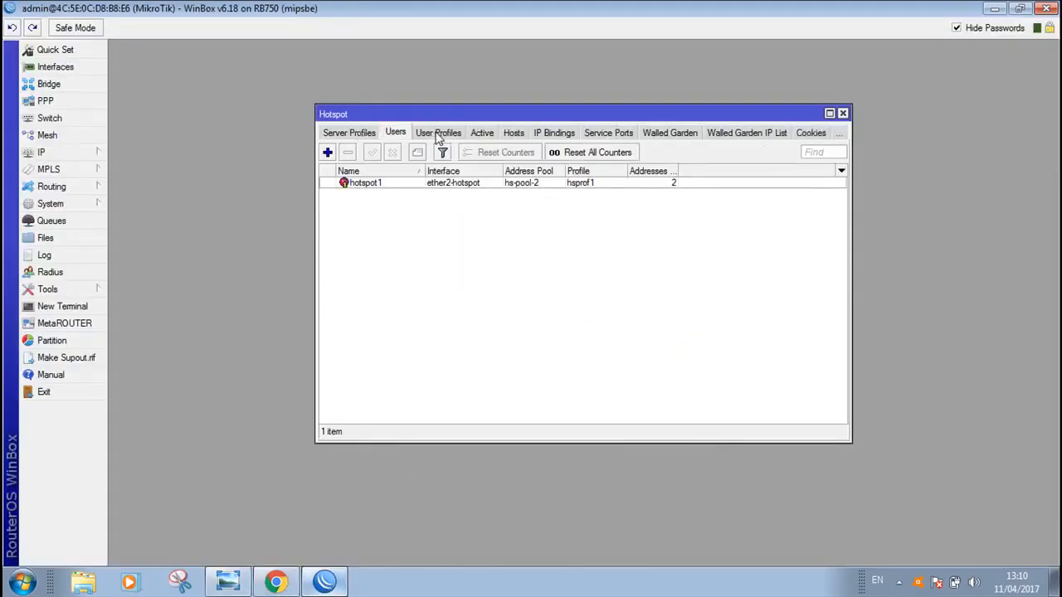
{"action": "left_click", "coordinate": [327, 154]}
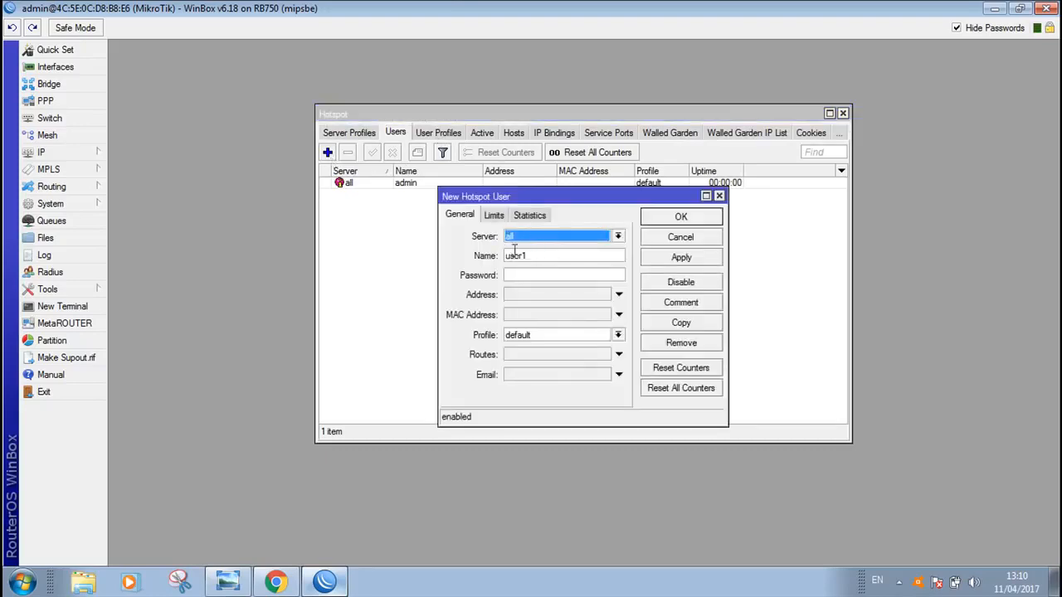
{"action": "double_click", "coordinate": [538, 256]}
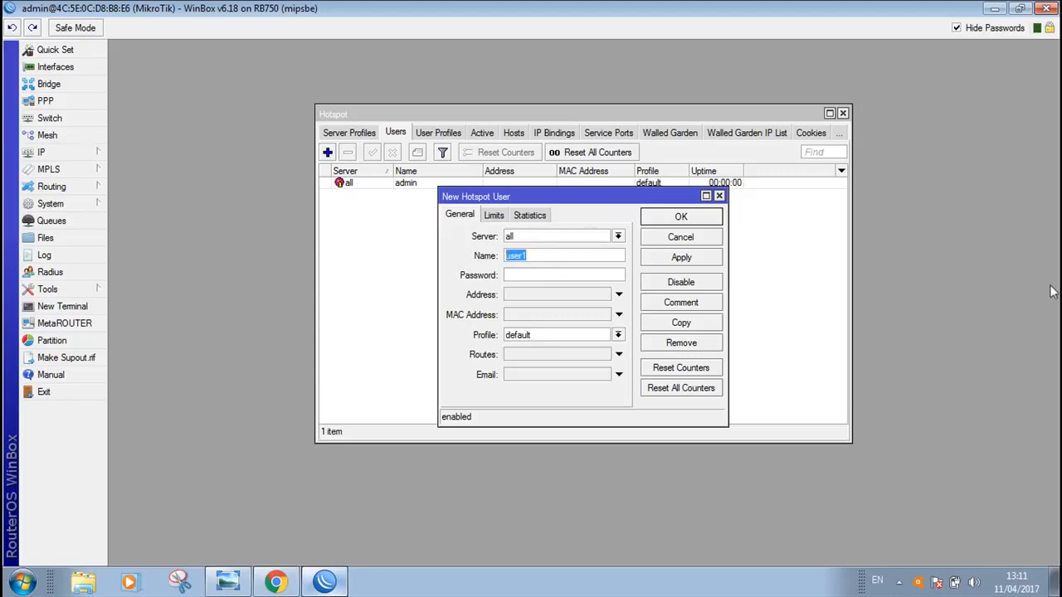
{"action": "type", "text": "habib"}
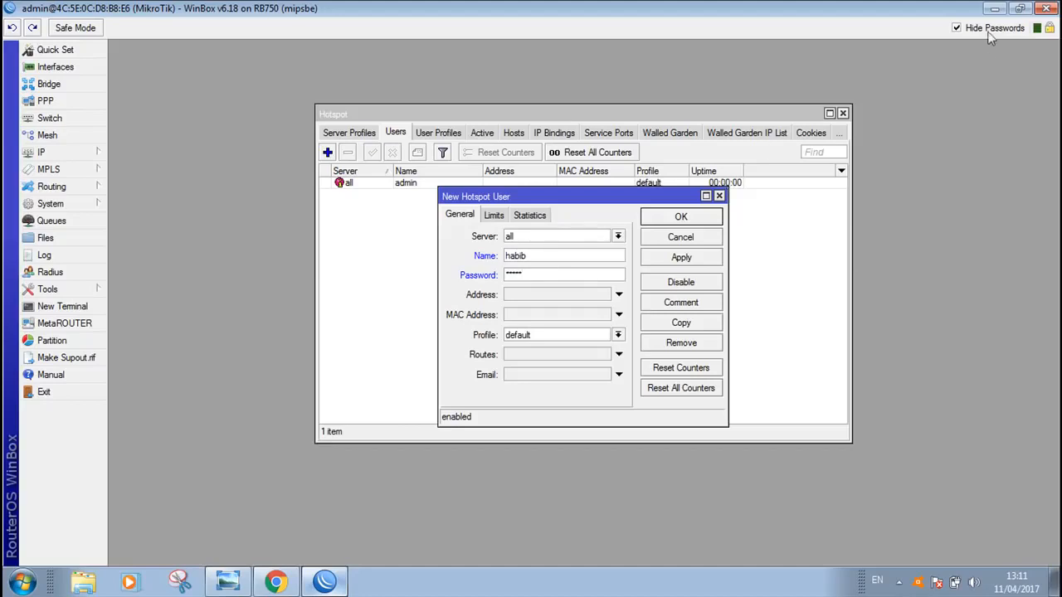
{"action": "double_click", "coordinate": [530, 274]}
{"action": "left_click", "coordinate": [957, 29]}
{"action": "left_click", "coordinate": [546, 276]}
Keep server all and profile default for the new hotspot user and save it
{"action": "left_click", "coordinate": [528, 241]}
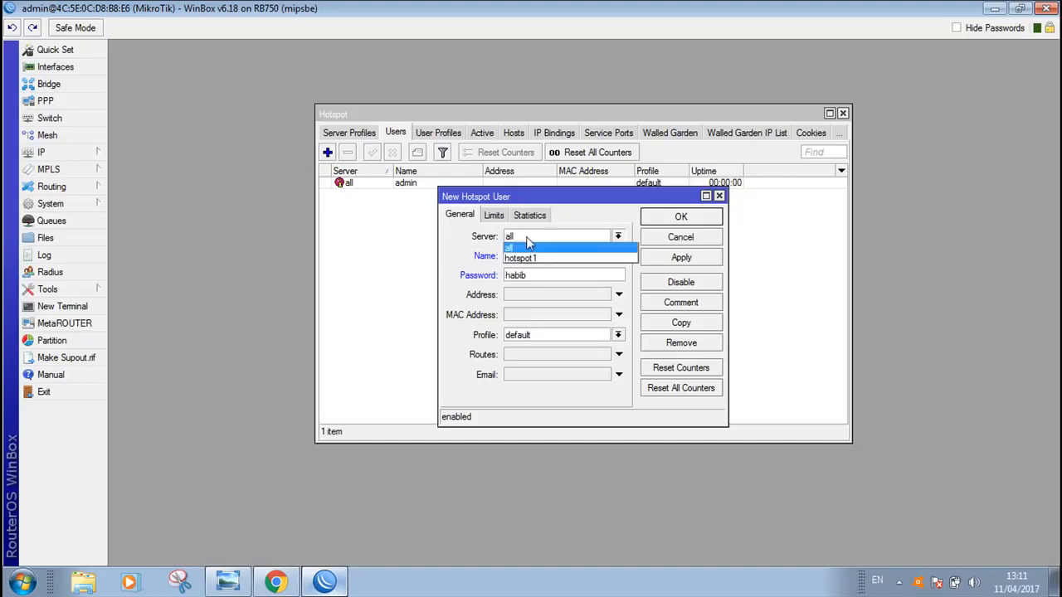
{"action": "left_click", "coordinate": [517, 248]}
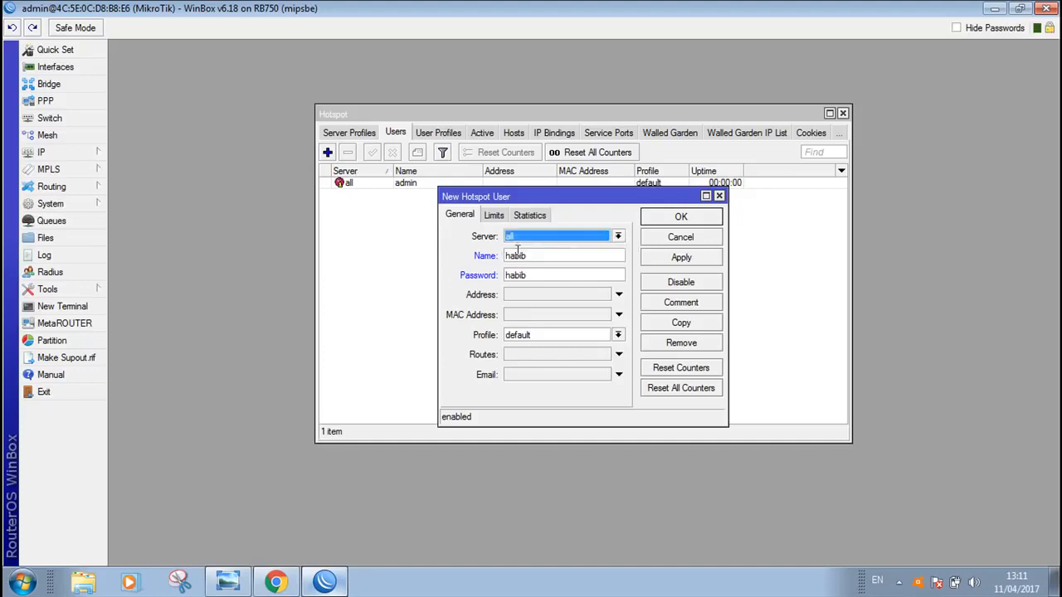
{"action": "left_click", "coordinate": [525, 337]}
{"action": "left_click", "coordinate": [528, 344]}
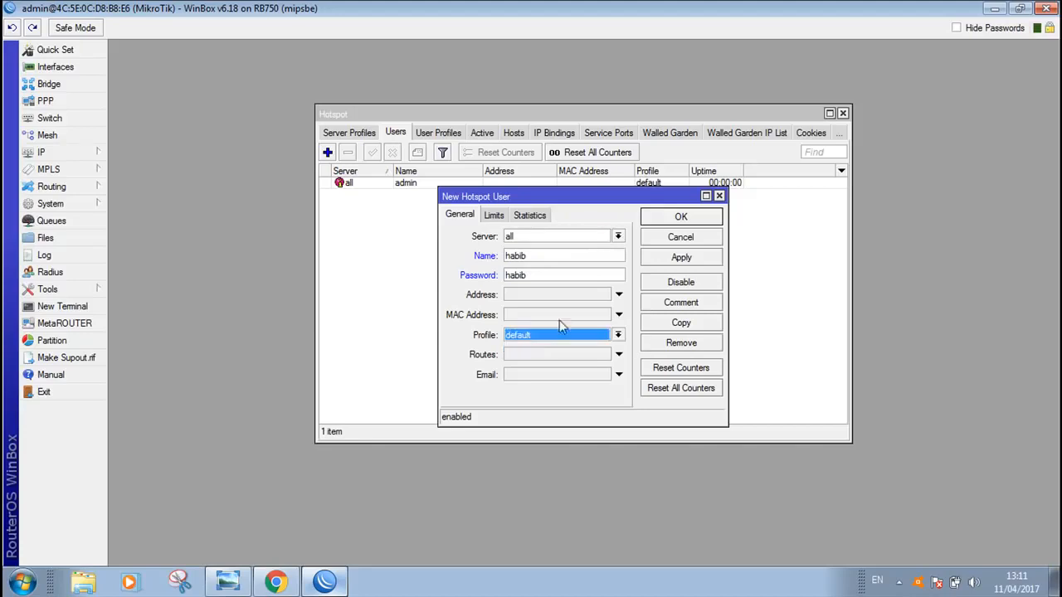
{"action": "left_click", "coordinate": [680, 258]}
{"action": "left_click", "coordinate": [686, 220]}
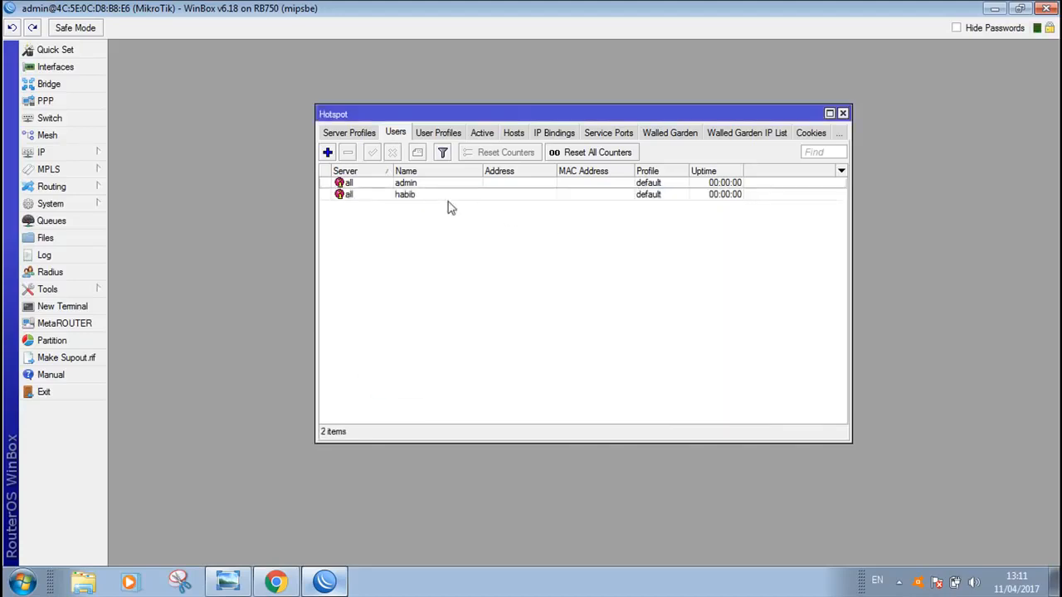
Add a second hotspot user with the person's name and account password, check its Limits settings, and save it
{"action": "left_click", "coordinate": [415, 199]}
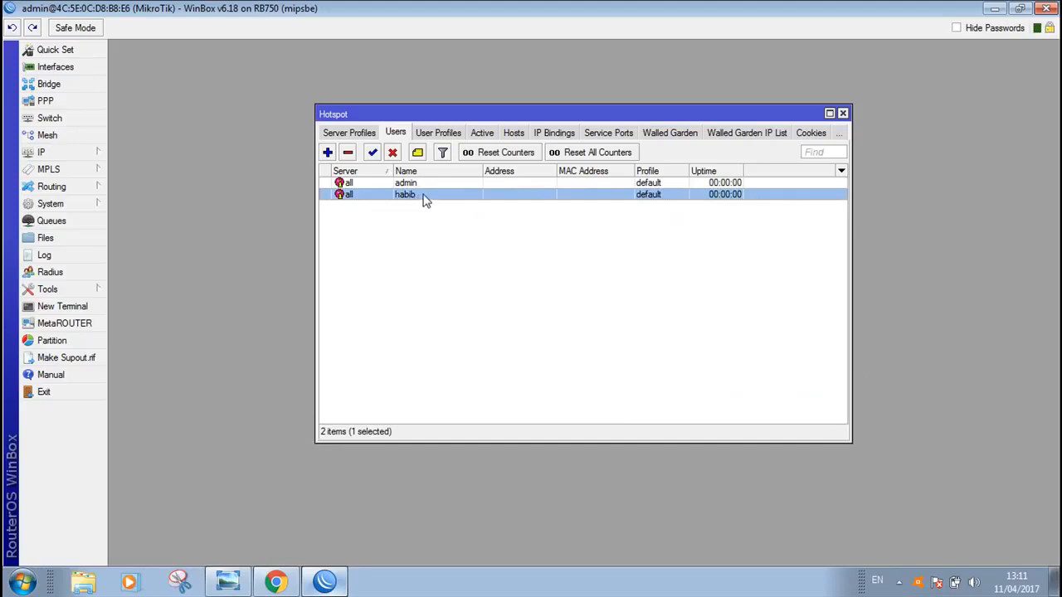
{"action": "left_click", "coordinate": [328, 153]}
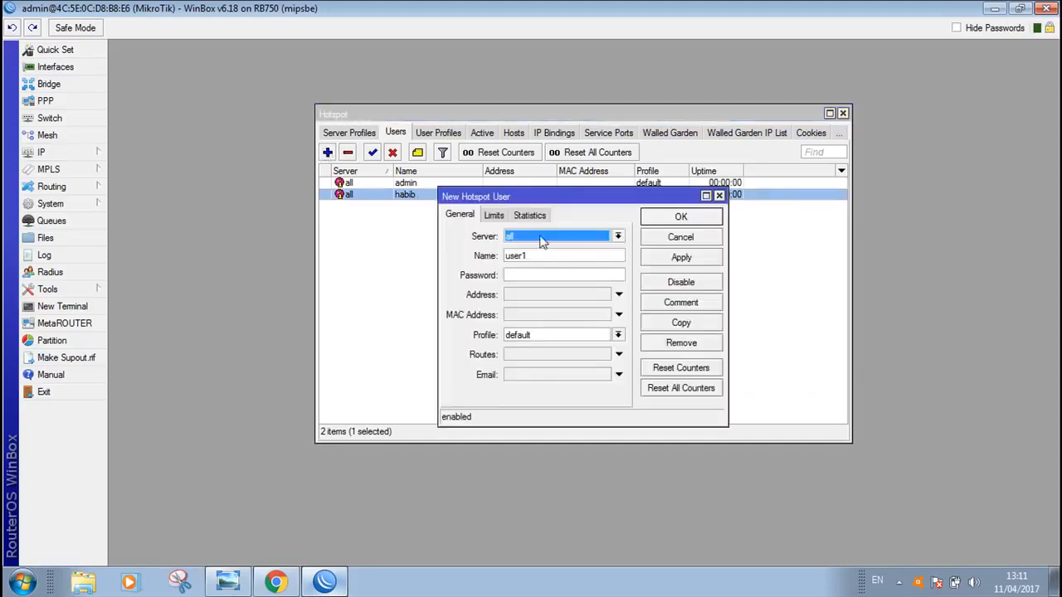
{"action": "key", "text": "Tab"}
{"action": "type", "text": "ahma"}
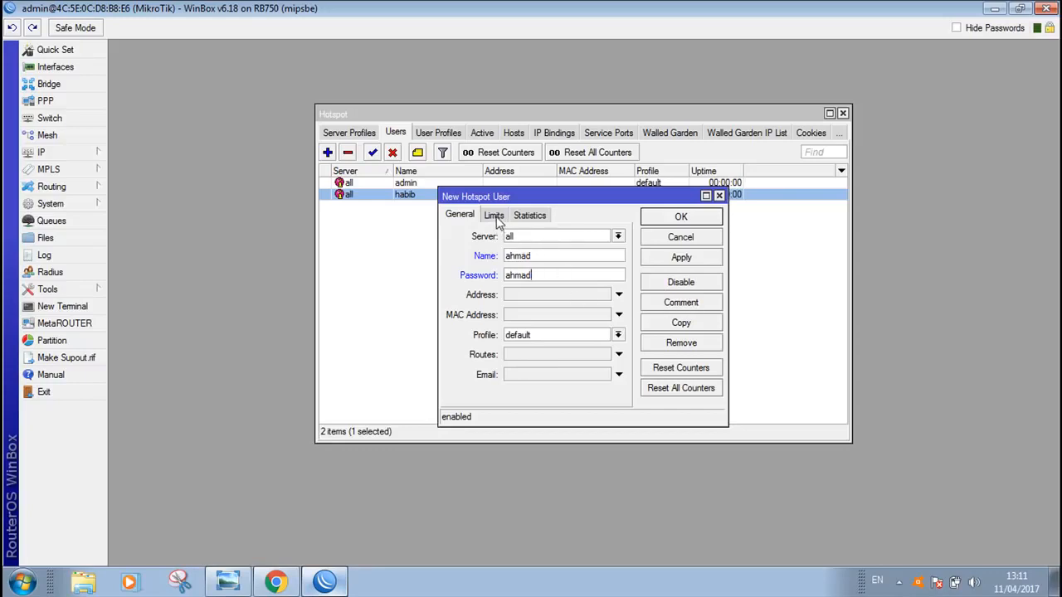
{"action": "left_click", "coordinate": [495, 216]}
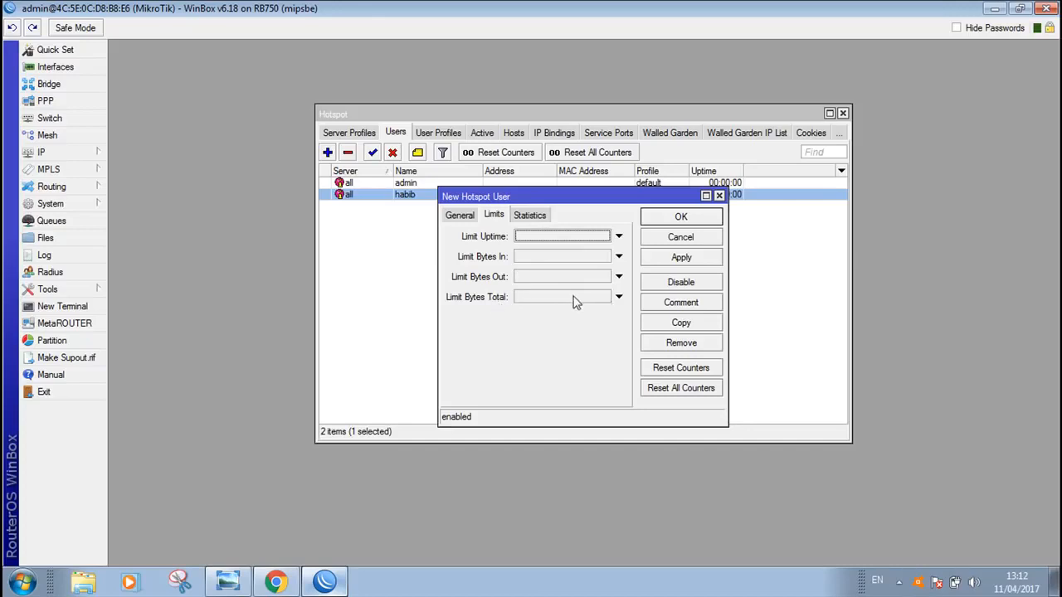
{"action": "left_click", "coordinate": [460, 220]}
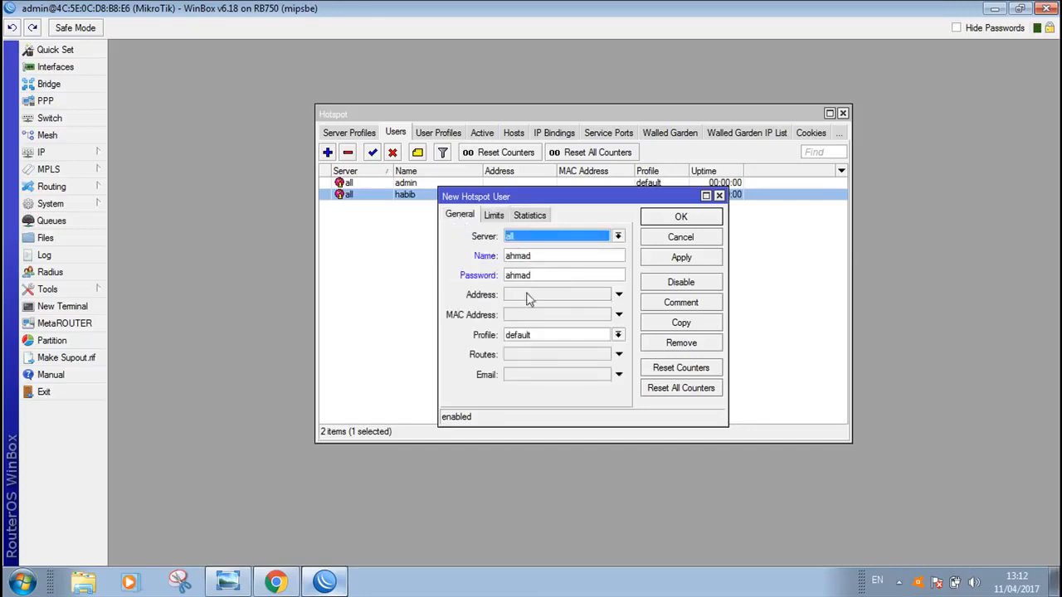
{"action": "left_click", "coordinate": [681, 258]}
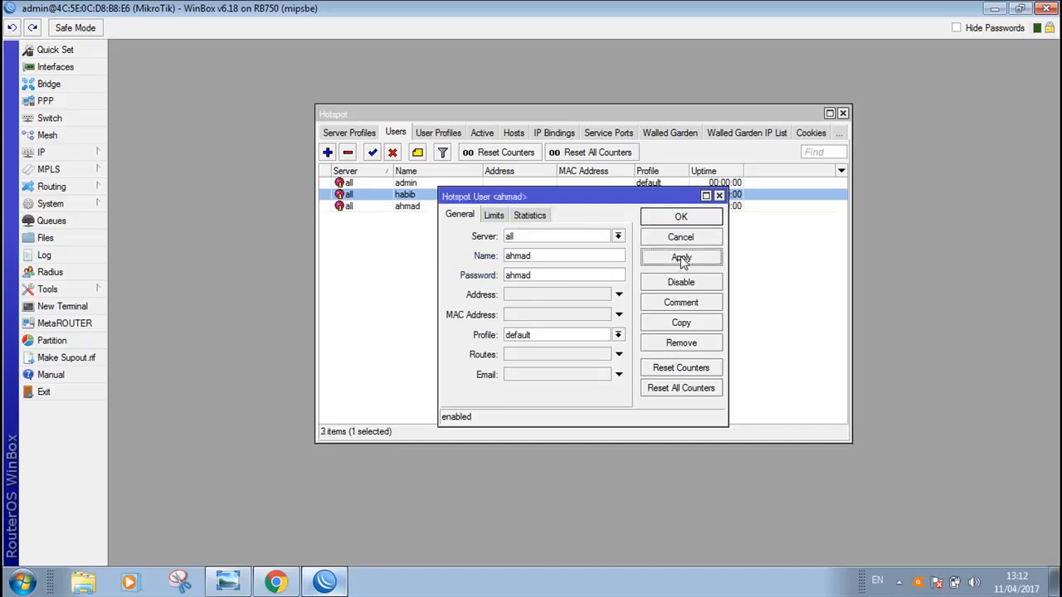
{"action": "left_click", "coordinate": [681, 218]}
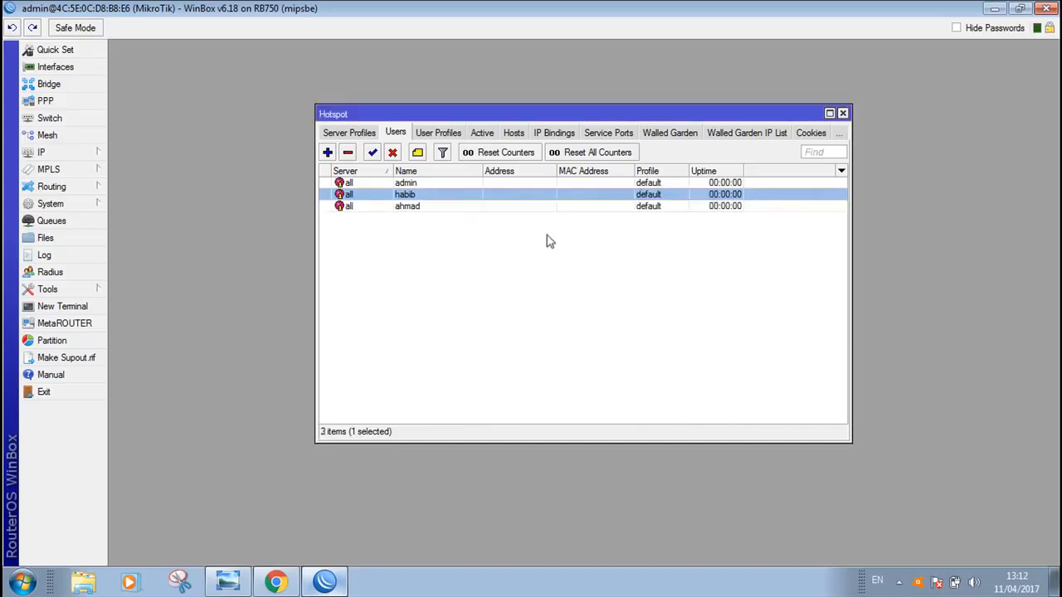
Add a third hotspot user with the person's name and account password, keeping server all and profile default
{"action": "left_click", "coordinate": [328, 153]}
{"action": "key", "text": "Tab"}
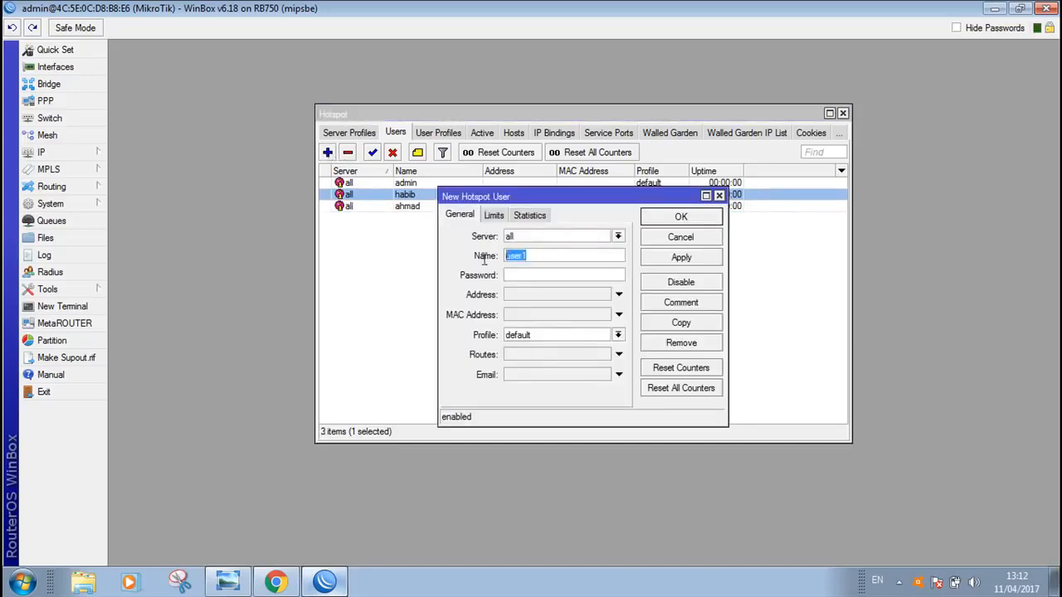
{"action": "type", "text": "purba"}
{"action": "left_click", "coordinate": [514, 276]}
{"action": "left_click", "coordinate": [687, 259]}
{"action": "left_click", "coordinate": [685, 219]}
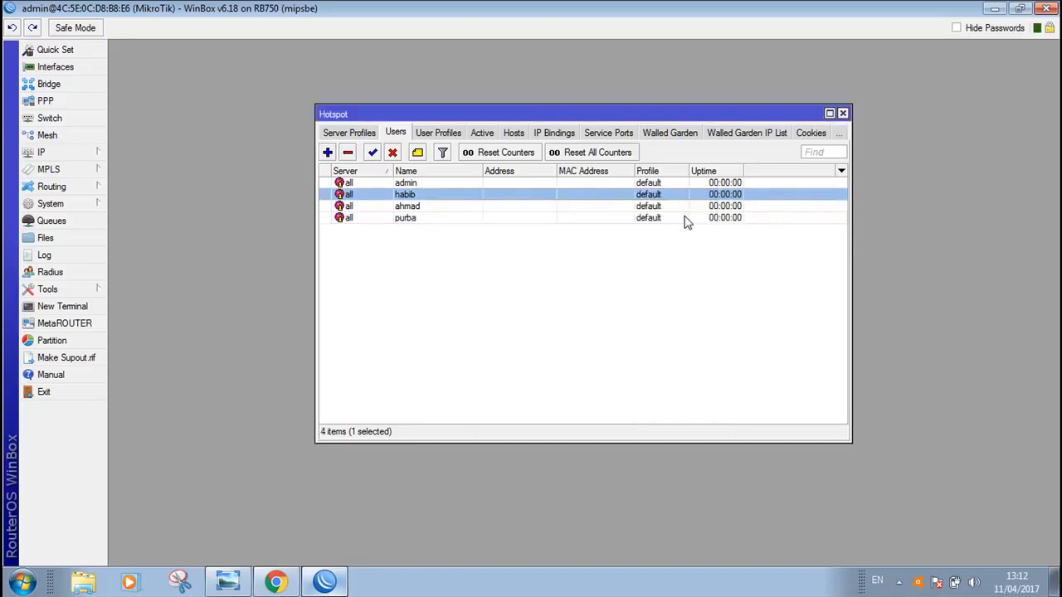
Close the Hotspot window and switch to the soal_Jaringan hotspot diagram in Windows Photo Viewer
{"action": "left_click", "coordinate": [843, 114]}
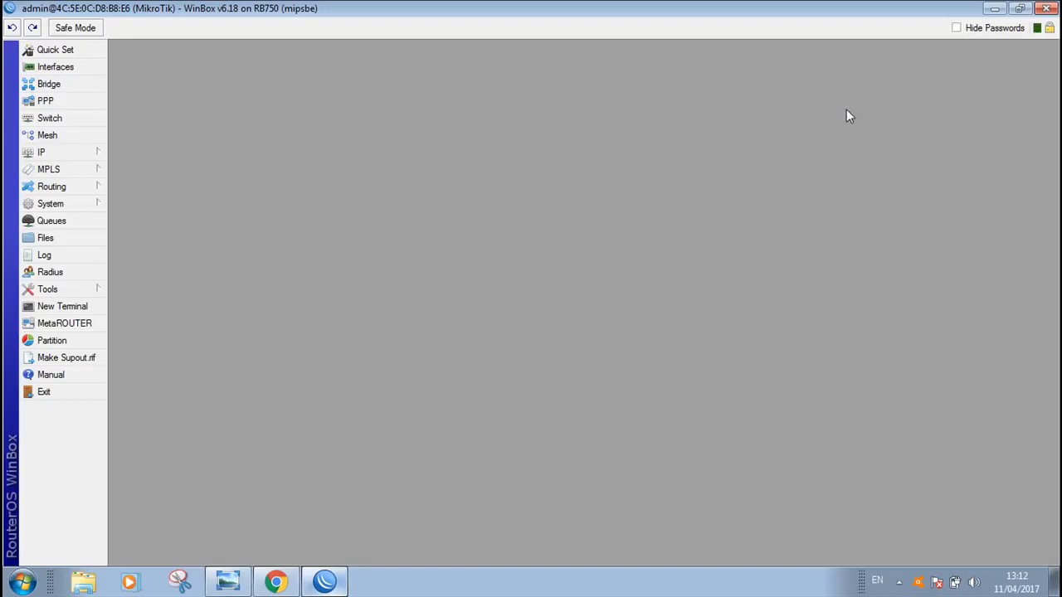
{"action": "left_click", "coordinate": [228, 581]}
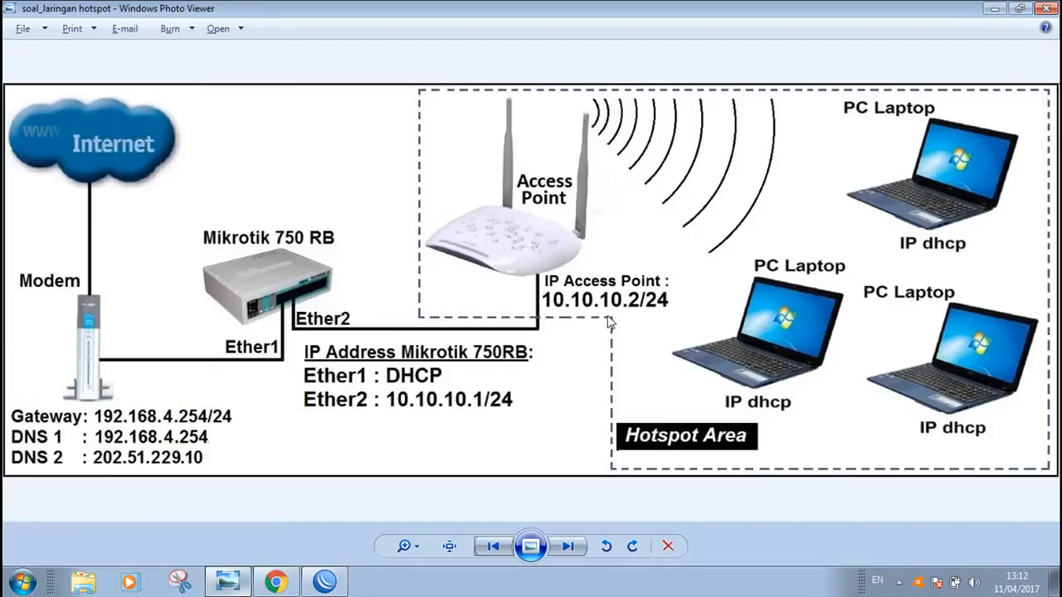